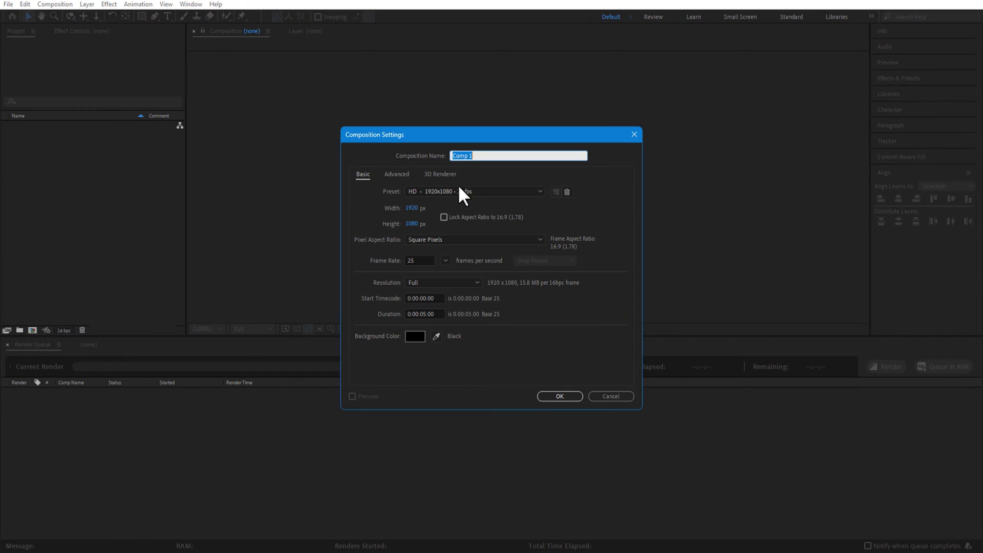
Create the composition "main" at 1920x1080, 25 fps, 5 seconds, and add a full-size black solid named "bg"
{"action": "left_click", "coordinate": [560, 396]}
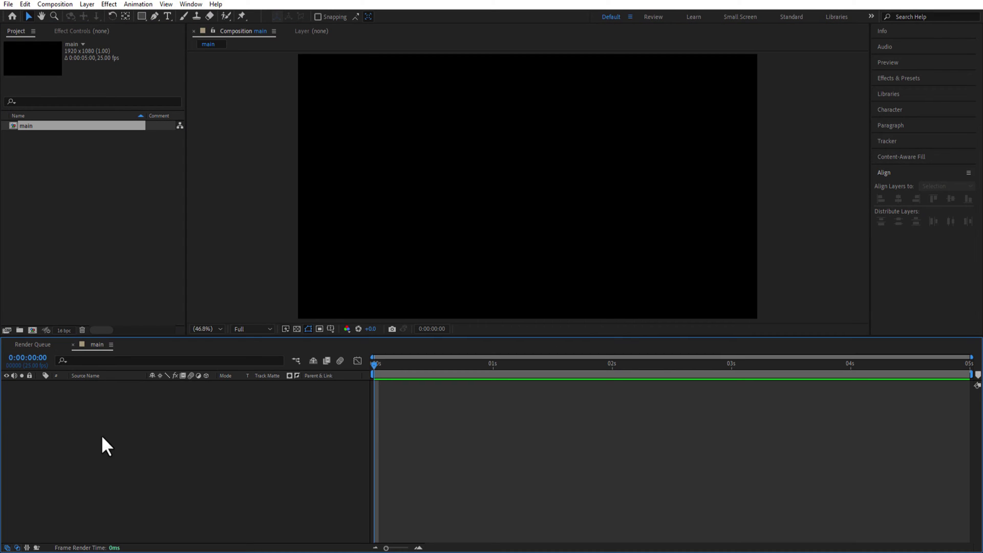
{"action": "right_click", "coordinate": [101, 434]}
{"action": "mouse_move", "coordinate": [137, 303]}
{"action": "left_click", "coordinate": [265, 333]}
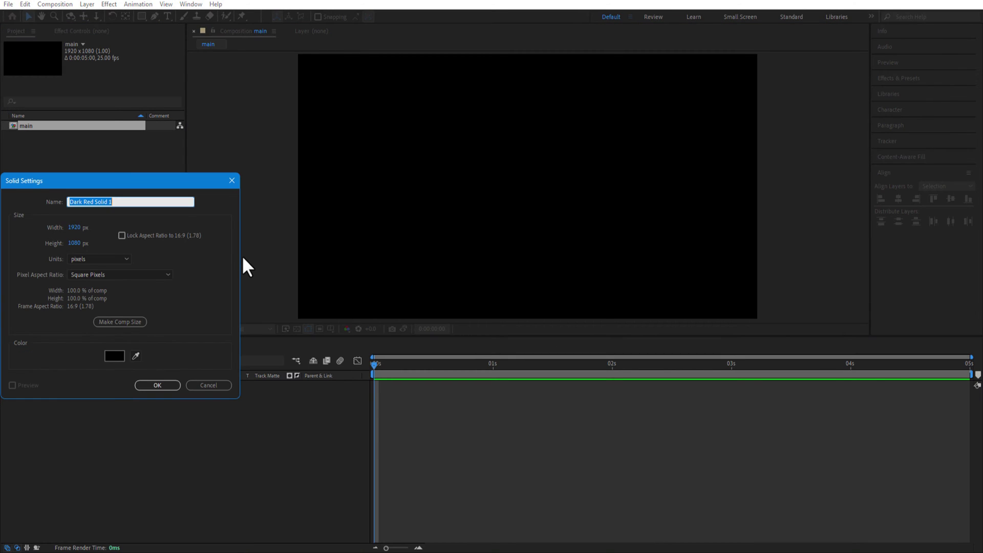
{"action": "type", "text": "bg"}
{"action": "left_click", "coordinate": [157, 385]}
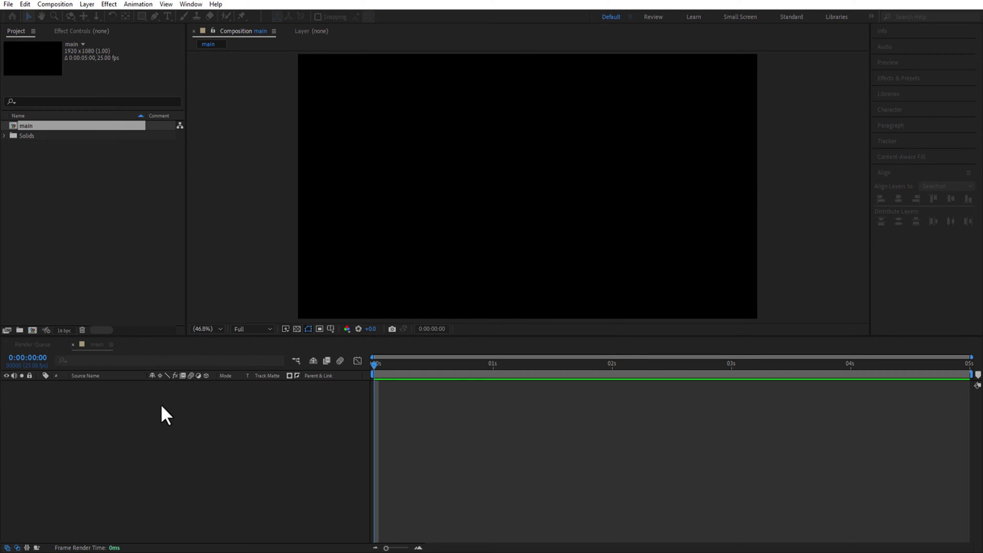
{"action": "left_click", "coordinate": [164, 468]}
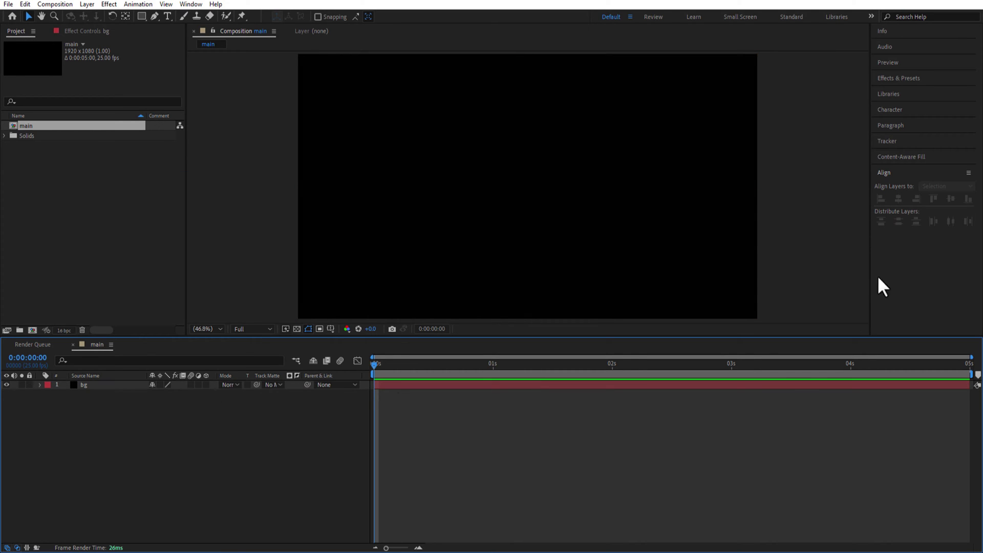
Find the Turbulent Noise effect and apply it to the bg layer
{"action": "left_click", "coordinate": [898, 78]}
{"action": "type", "text": "turbulent"}
{"action": "left_click", "coordinate": [917, 130]}
{"action": "left_click_drag", "start_coordinate": [912, 130], "coordinate": [101, 385]}
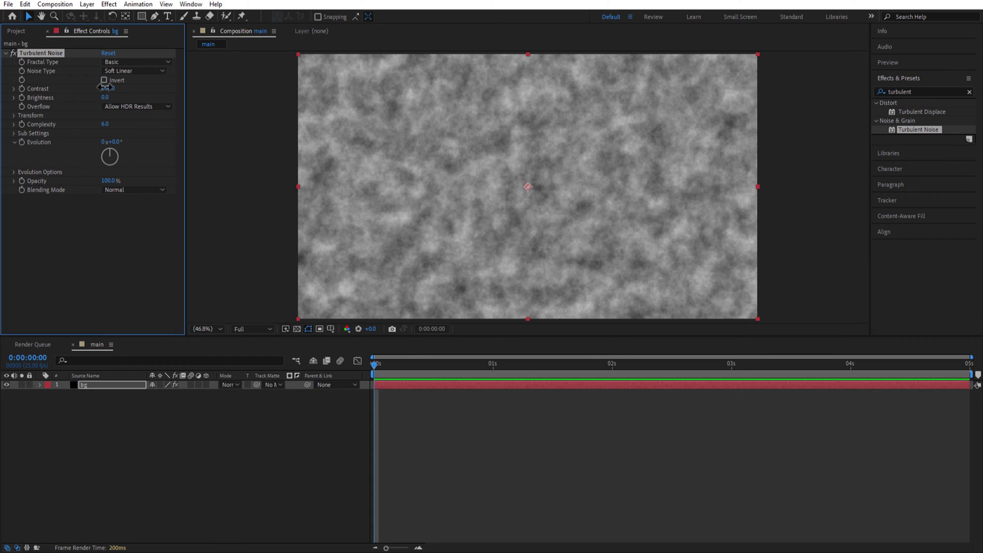
Set the Turbulent Noise contrast to 750 and brightness to 175
{"action": "left_click", "coordinate": [108, 89]}
{"action": "type", "text": "750"}
{"action": "left_click", "coordinate": [137, 90]}
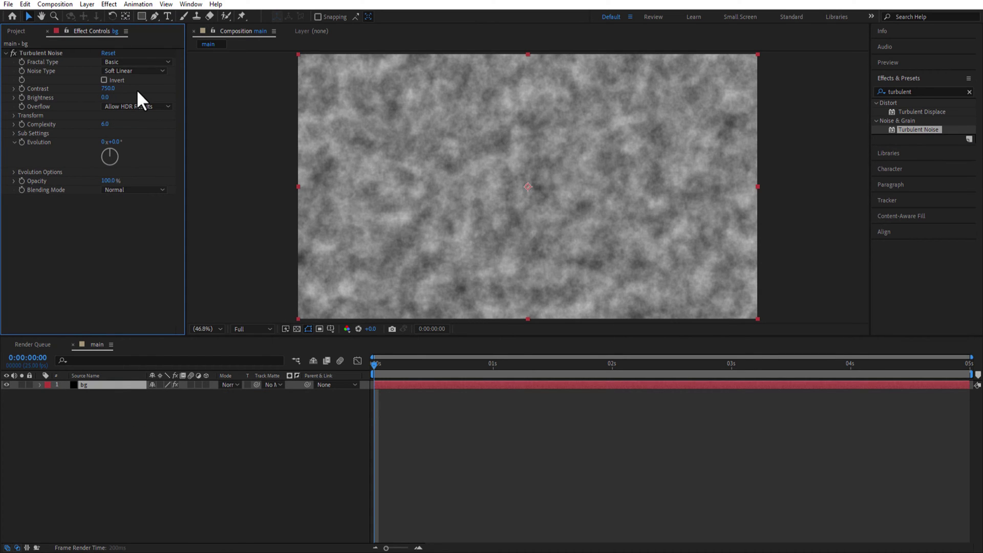
{"action": "left_click", "coordinate": [106, 97]}
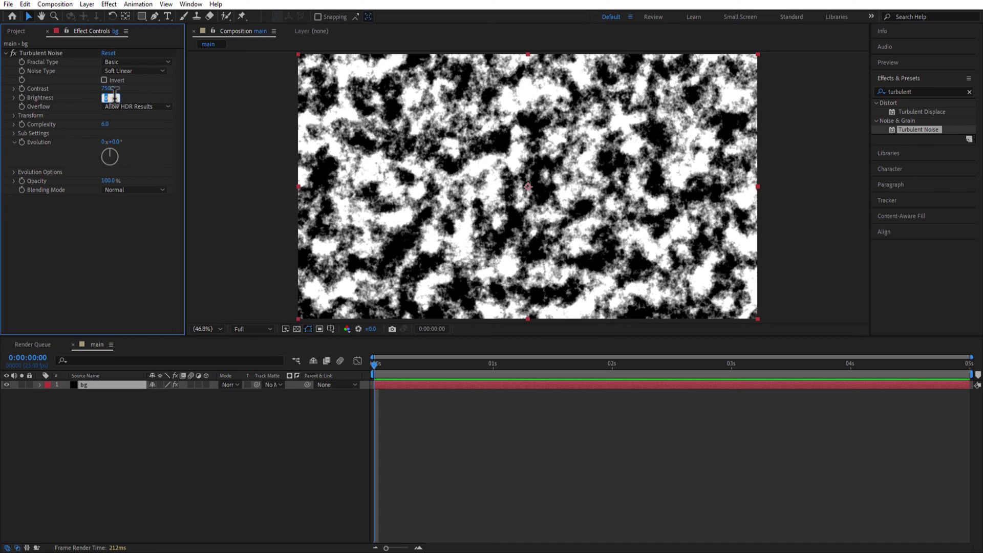
{"action": "type", "text": "175"}
{"action": "left_click", "coordinate": [158, 101]}
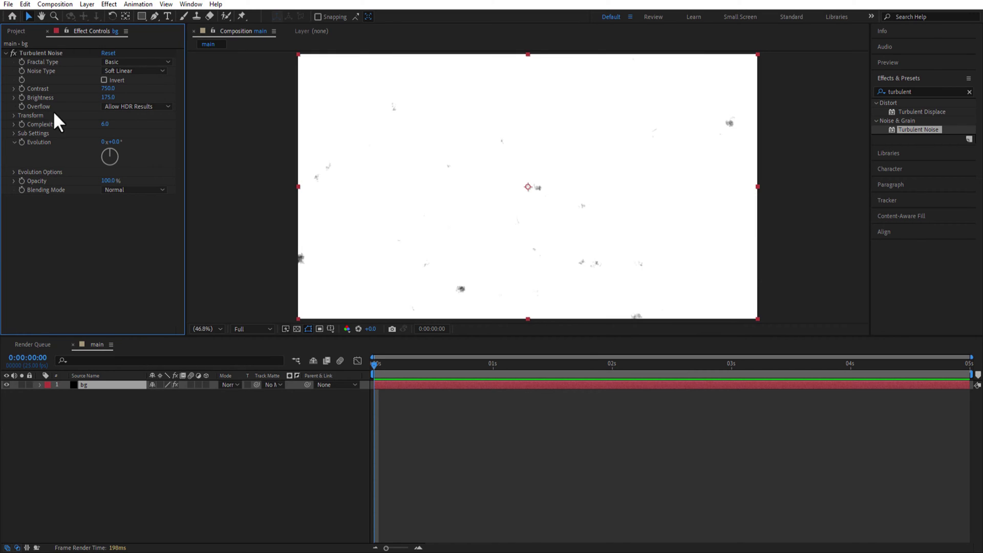
Set the Turbulent Noise scale to 20, complexity to 20 and opacity to 80%
{"action": "left_click", "coordinate": [15, 115]}
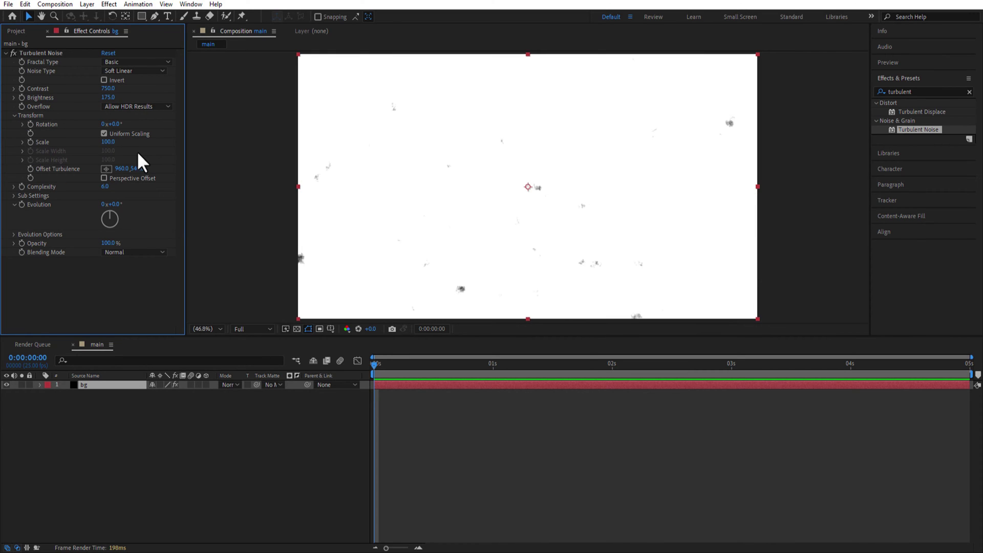
{"action": "left_click", "coordinate": [106, 142]}
{"action": "type", "text": "20"}
{"action": "left_click", "coordinate": [132, 137]}
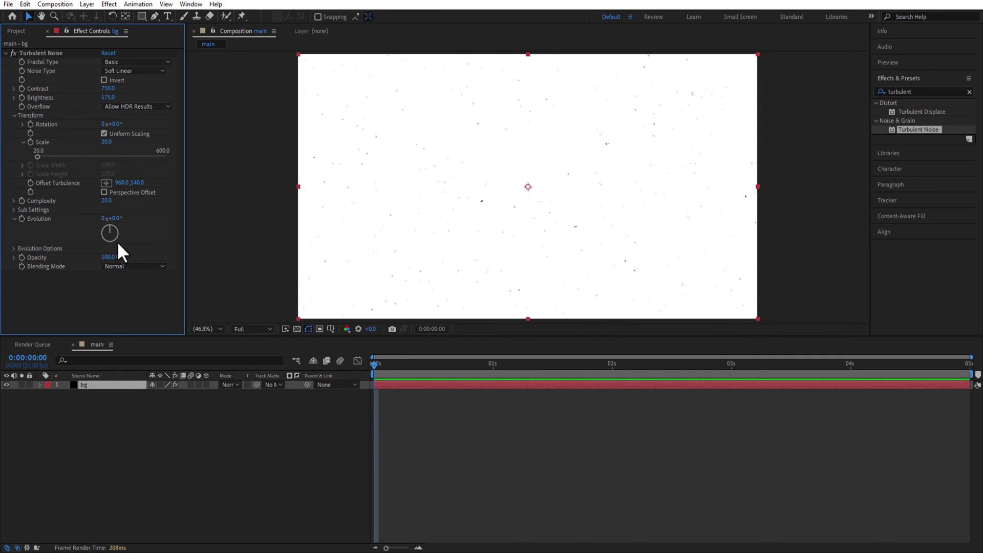
{"action": "left_click", "coordinate": [108, 257]}
{"action": "type", "text": "80"}
{"action": "key", "text": "Return"}
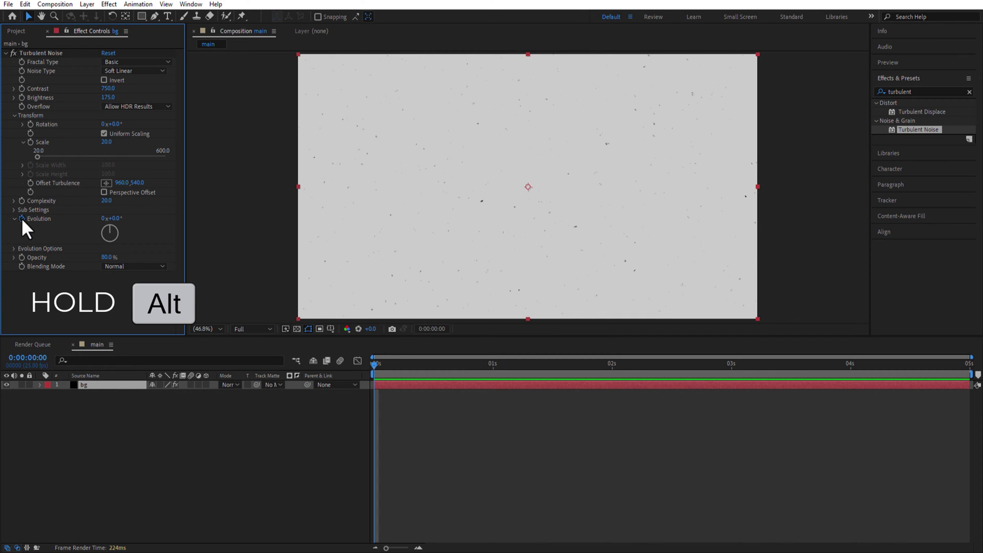
Add an expression to the Turbulent Noise Evolution: "posterizeTime(8);" followed by "time*100" on a second line
{"action": "left_click", "coordinate": [22, 218], "text": "alt"}
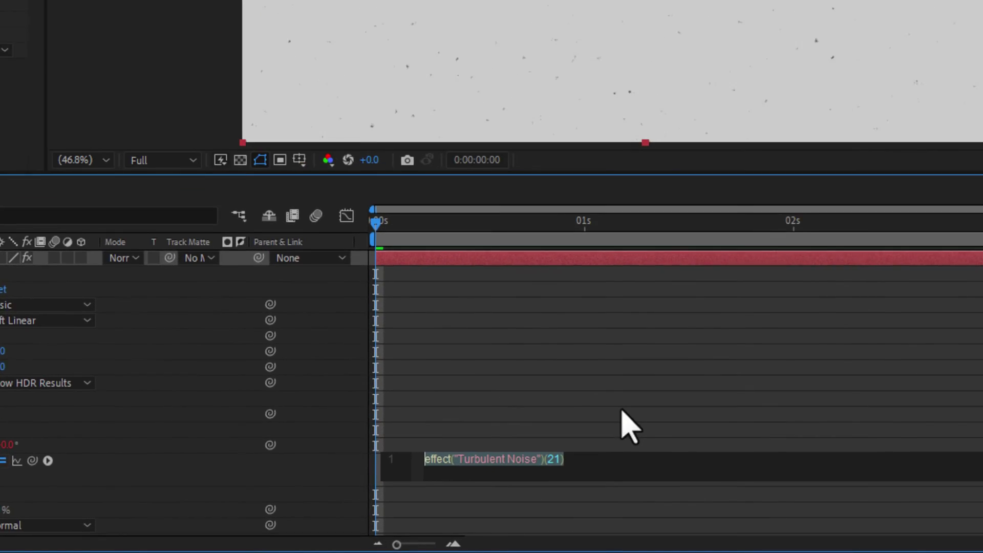
{"action": "type", "text": "posterize"}
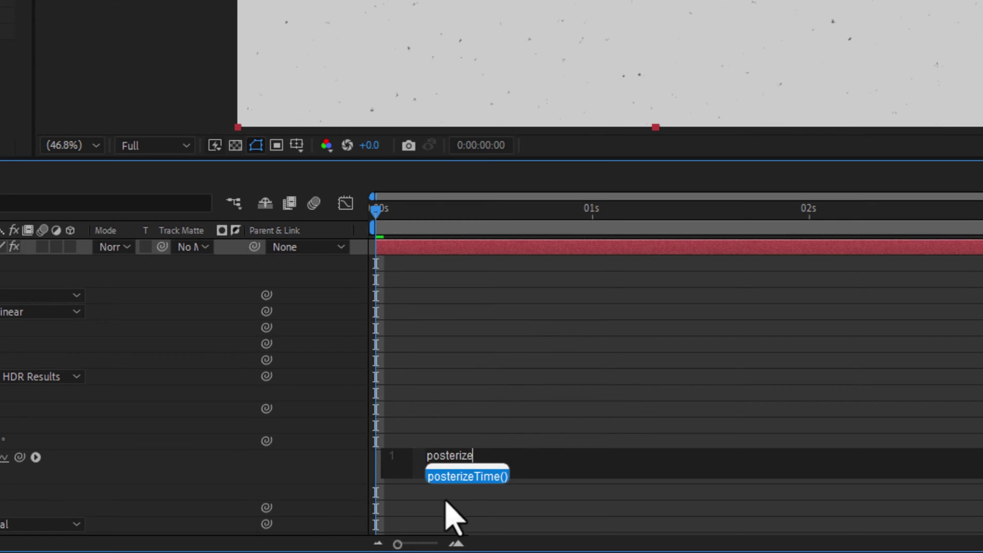
{"action": "left_click", "coordinate": [481, 477]}
{"action": "type", "text": "8);"}
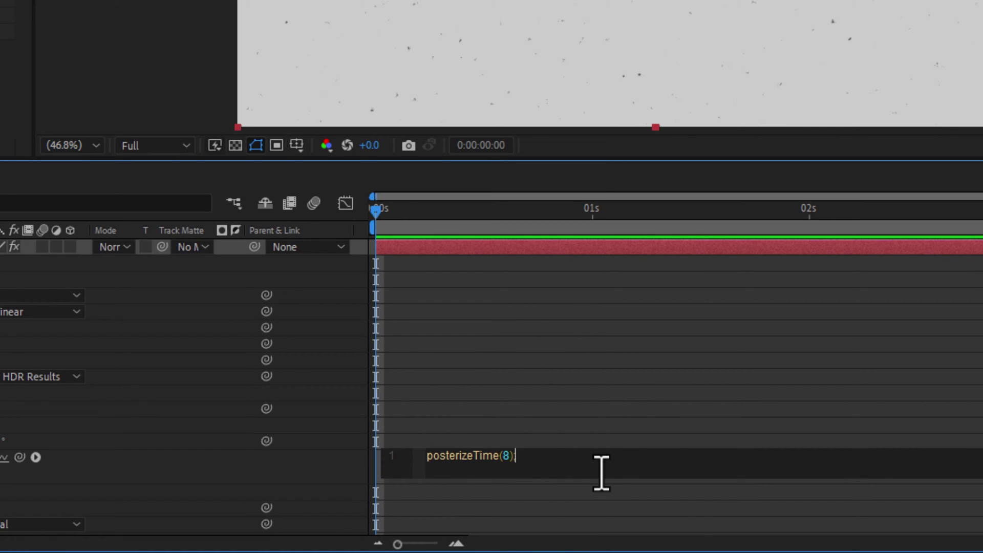
{"action": "key", "text": "Return"}
{"action": "type", "text": "time"}
{"action": "key", "text": "Escape"}
{"action": "type", "text": "*100"}
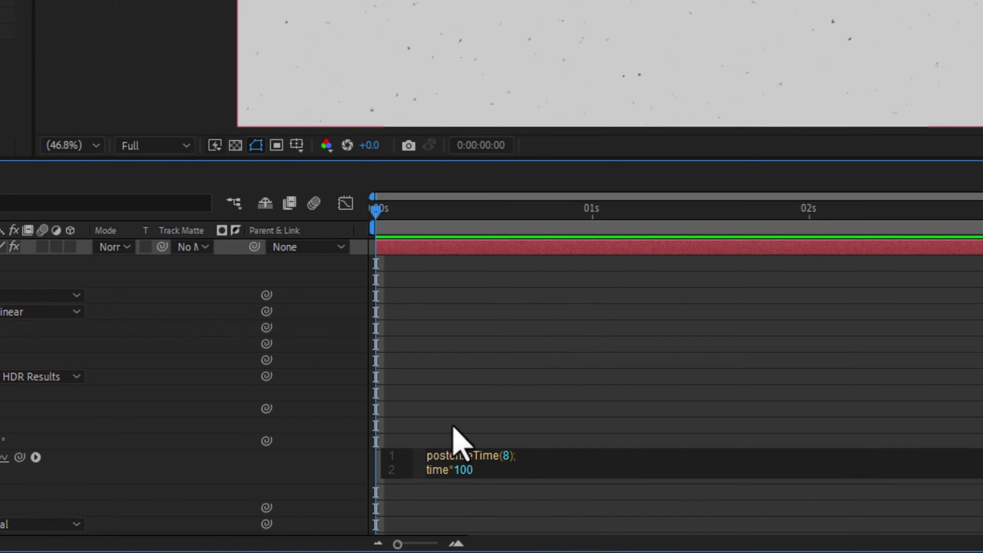
{"action": "left_click", "coordinate": [454, 439]}
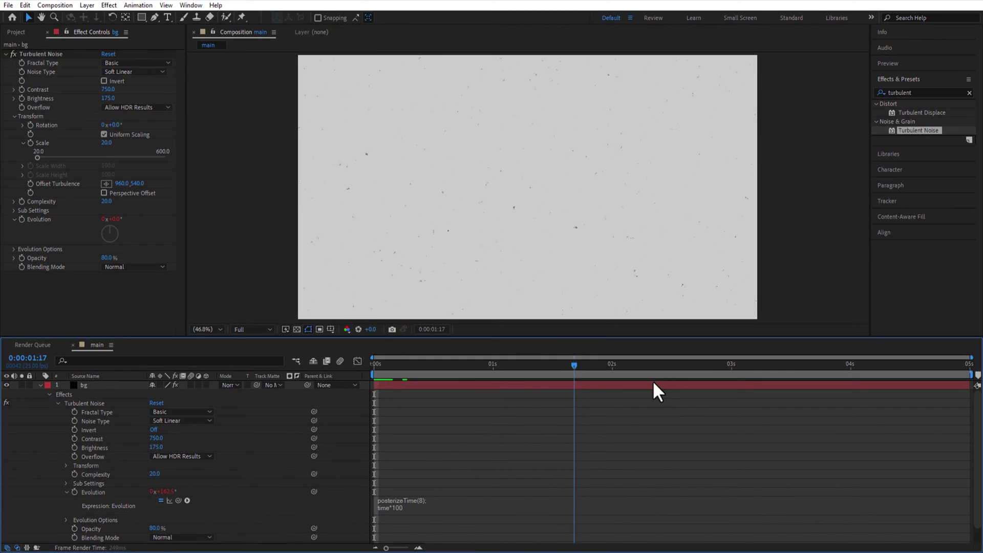
Duplicate the Turbulent Noise effect on the bg layer and collapse the original's settings
{"action": "left_click", "coordinate": [40, 54]}
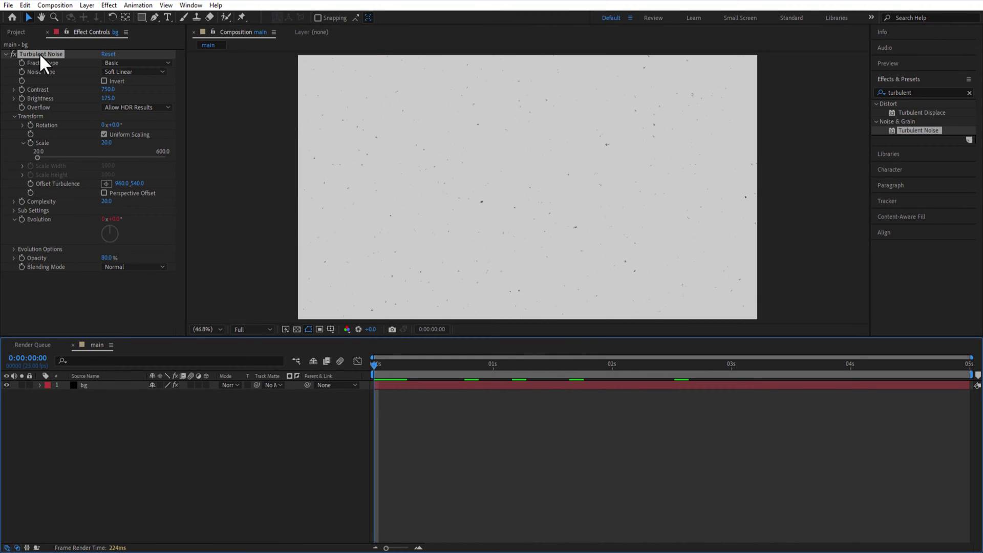
{"action": "key", "text": "ctrl+d"}
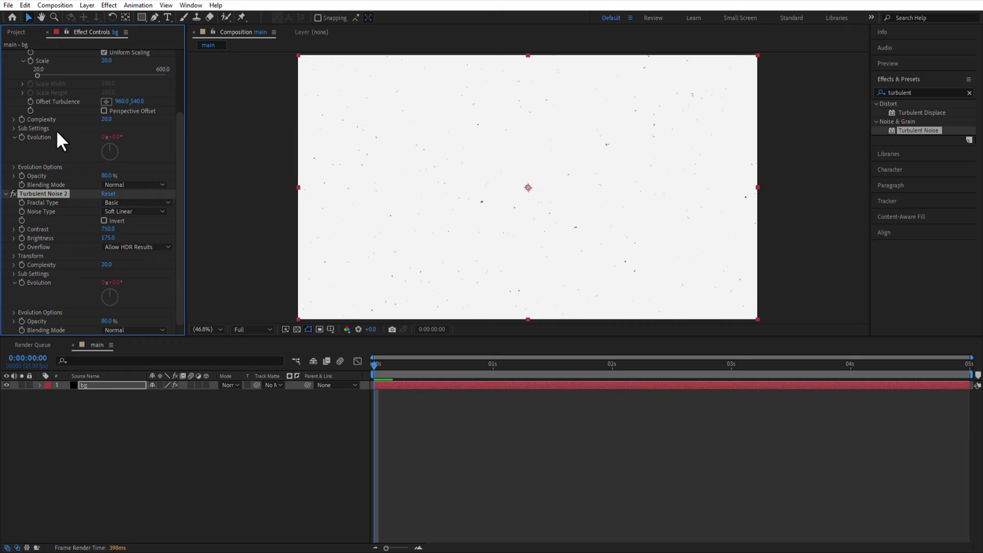
{"action": "left_click", "coordinate": [6, 55]}
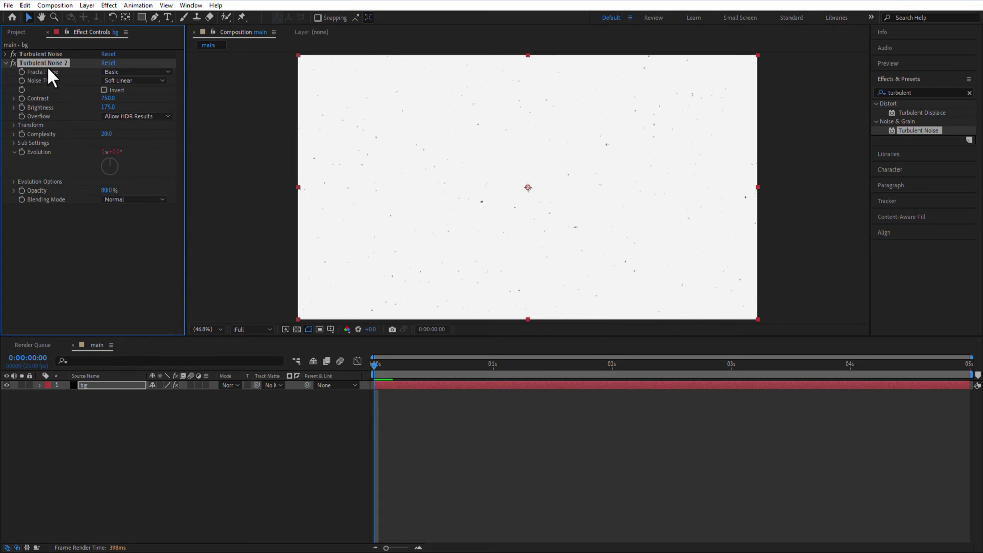
Set the contrast of Turbulent Noise 2 to 1250 and its brightness to 270
{"action": "left_click", "coordinate": [108, 98]}
{"action": "type", "text": "1250"}
{"action": "key", "text": "Tab"}
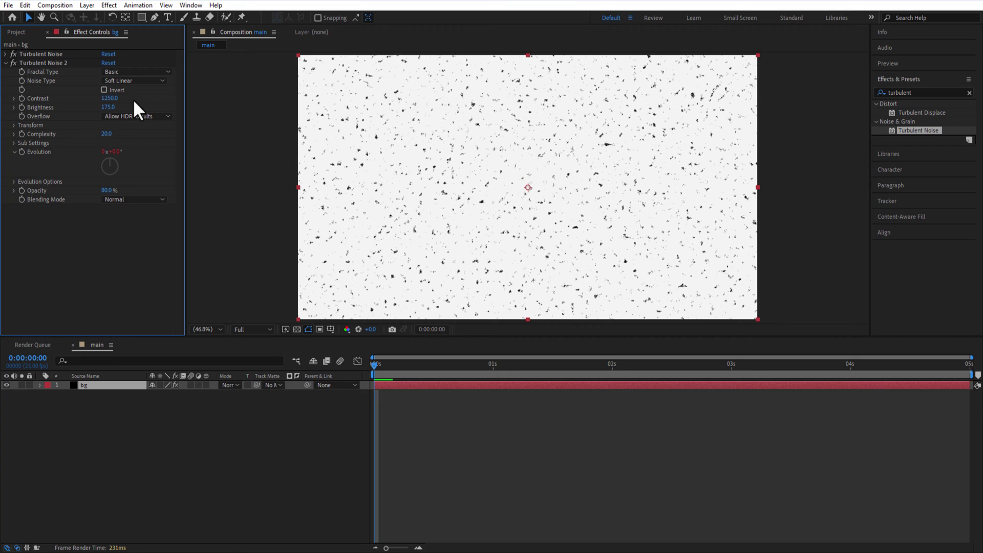
{"action": "type", "text": "270"}
{"action": "key", "text": "Return"}
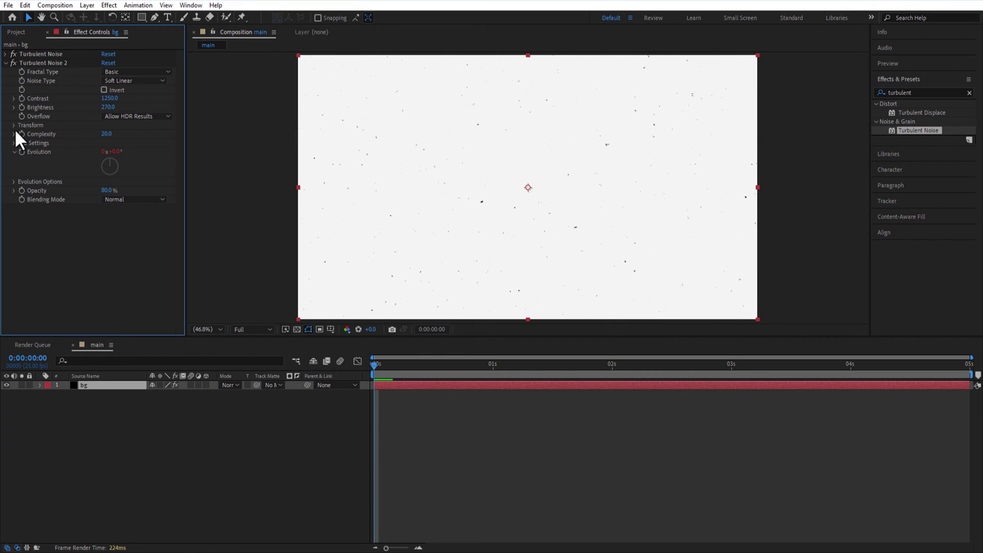
Turn off uniform scaling on Turbulent Noise 2, set scale width 480 and scale height 10, and use the Multiply blending mode
{"action": "left_click", "coordinate": [15, 125]}
{"action": "left_click", "coordinate": [103, 143]}
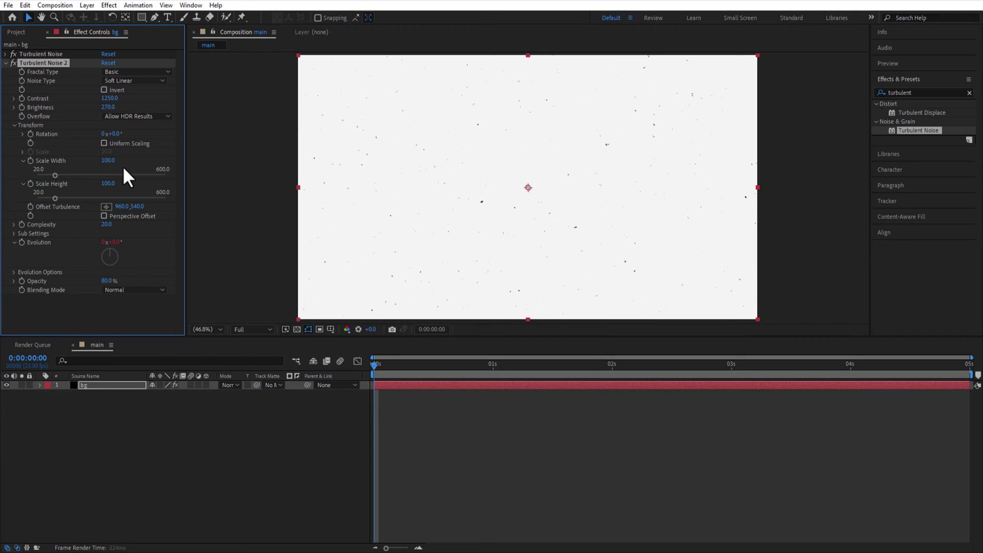
{"action": "left_click", "coordinate": [110, 161]}
{"action": "type", "text": "480"}
{"action": "key", "text": "Return"}
{"action": "left_click", "coordinate": [110, 183]}
{"action": "type", "text": "10"}
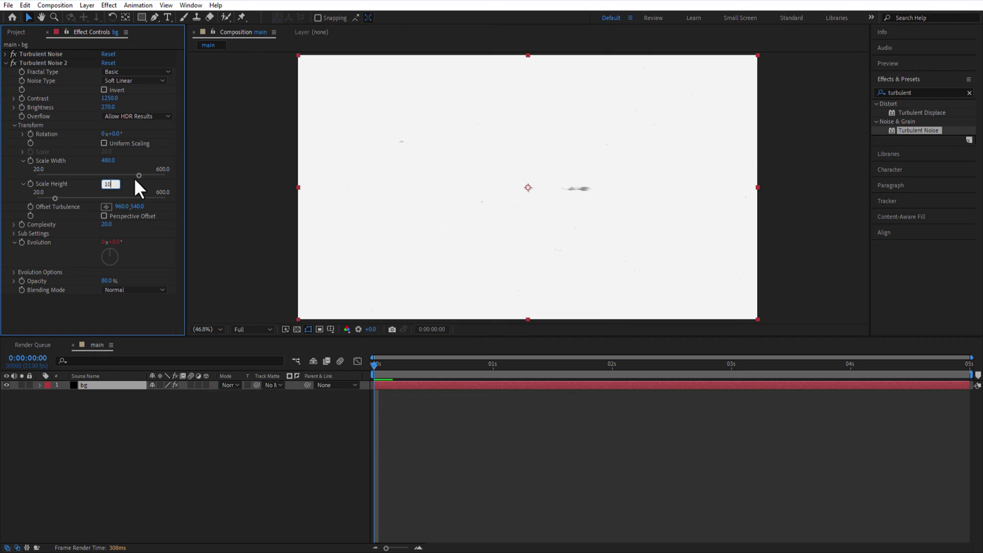
{"action": "key", "text": "Return"}
{"action": "left_click", "coordinate": [122, 290]}
{"action": "left_click", "coordinate": [133, 341]}
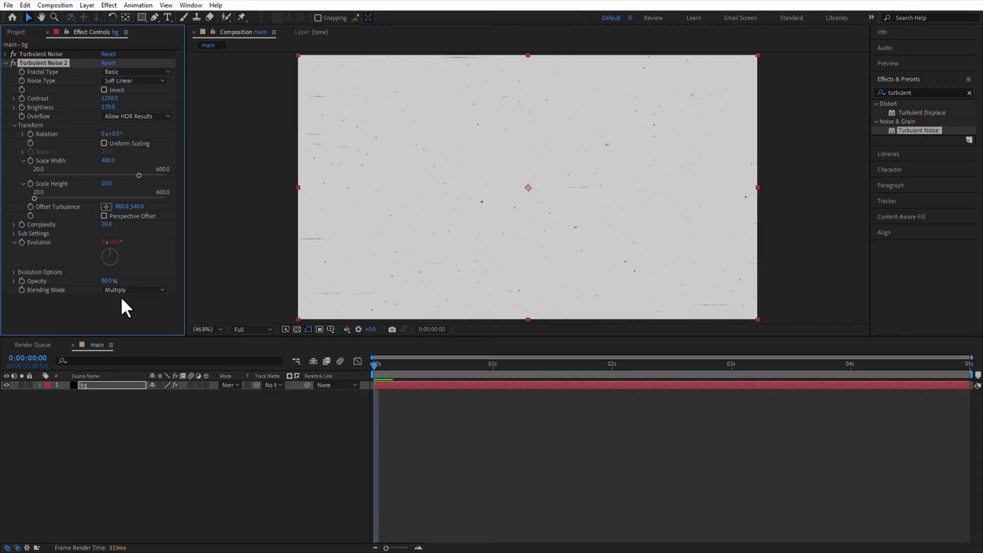
Add a large black text layer reading "TEXT GLITCH" on two lines above the bg layer
{"action": "key", "text": "ctrl+grave"}
{"action": "left_click", "coordinate": [109, 386]}
{"action": "key", "text": "ctrl+t"}
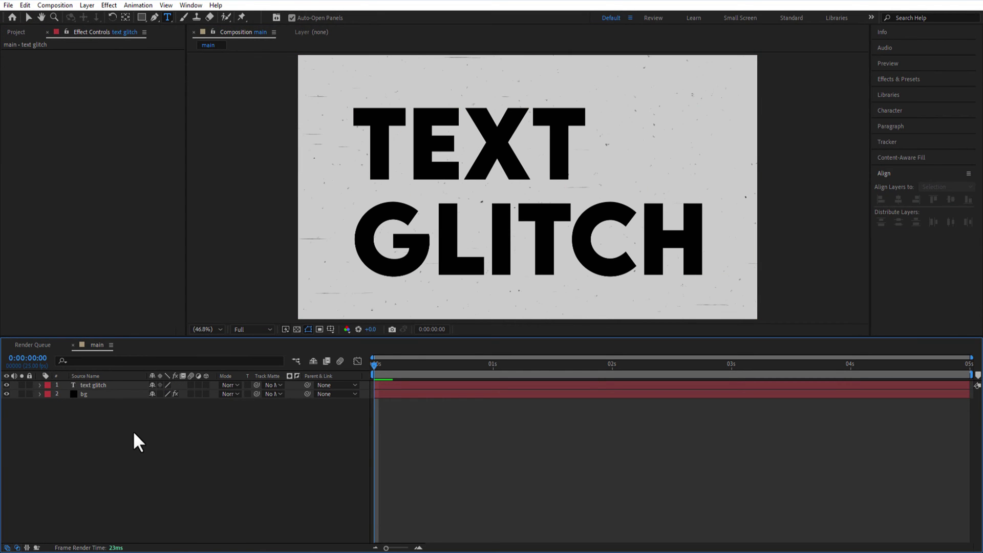
Find the Roughen Edges effect and apply it to the text glitch layer
{"action": "left_click", "coordinate": [899, 79]}
{"action": "left_click", "coordinate": [917, 90]}
{"action": "type", "text": "rough"}
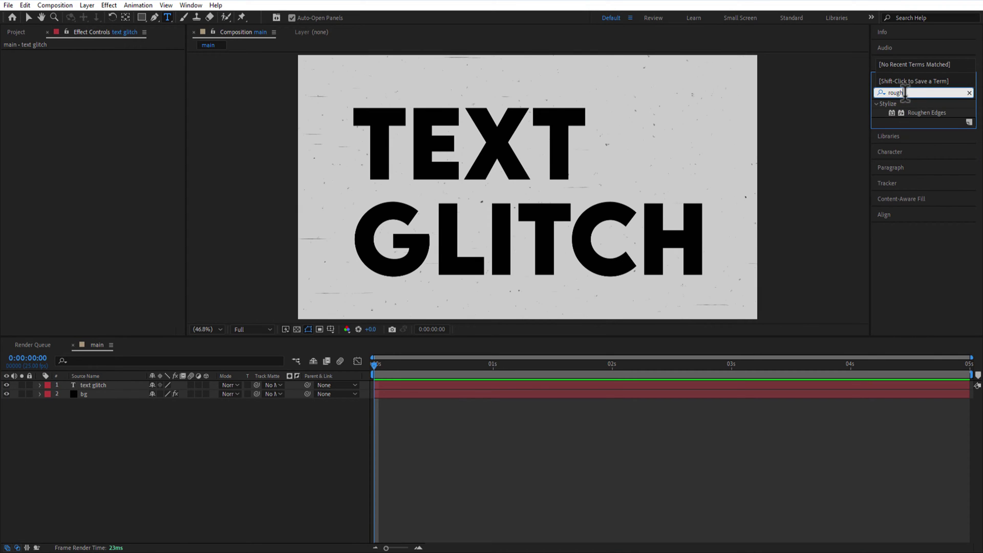
{"action": "left_click_drag", "start_coordinate": [911, 118], "coordinate": [109, 385]}
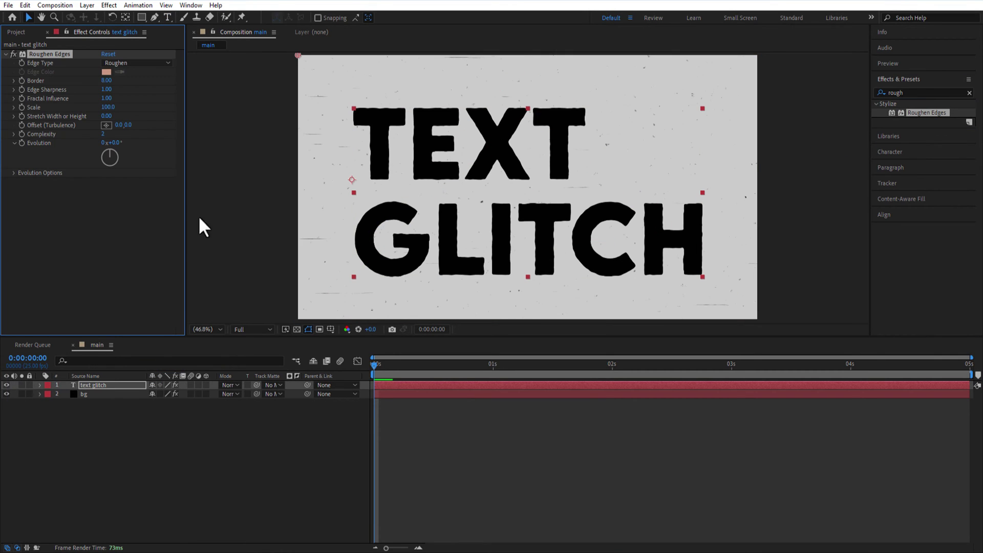
Set Roughen Edges to the Rusty edge type with border 4 and scale 50
{"action": "left_click", "coordinate": [136, 63]}
{"action": "left_click", "coordinate": [135, 120]}
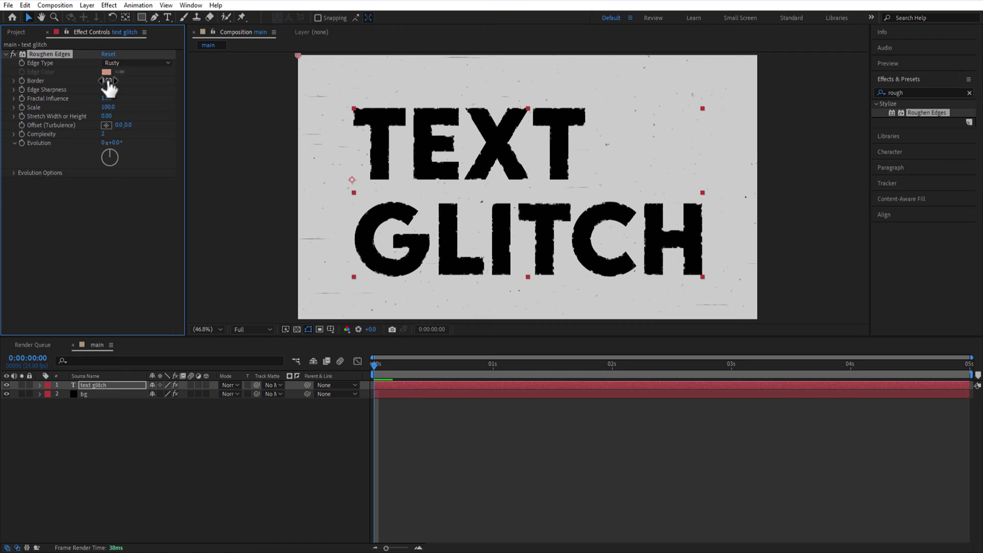
{"action": "type", "text": "4"}
{"action": "key", "text": "Return"}
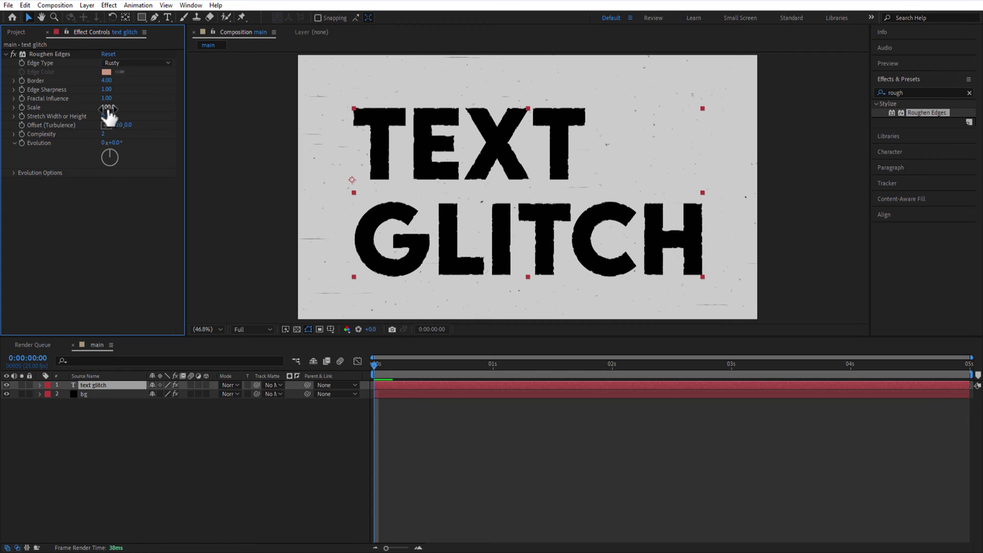
{"action": "left_click", "coordinate": [108, 107]}
{"action": "type", "text": "50"}
{"action": "key", "text": "Return"}
Find the Turbulent Displace effect and apply it to the text glitch layer
{"action": "left_click", "coordinate": [969, 92]}
{"action": "type", "text": "turbulent"}
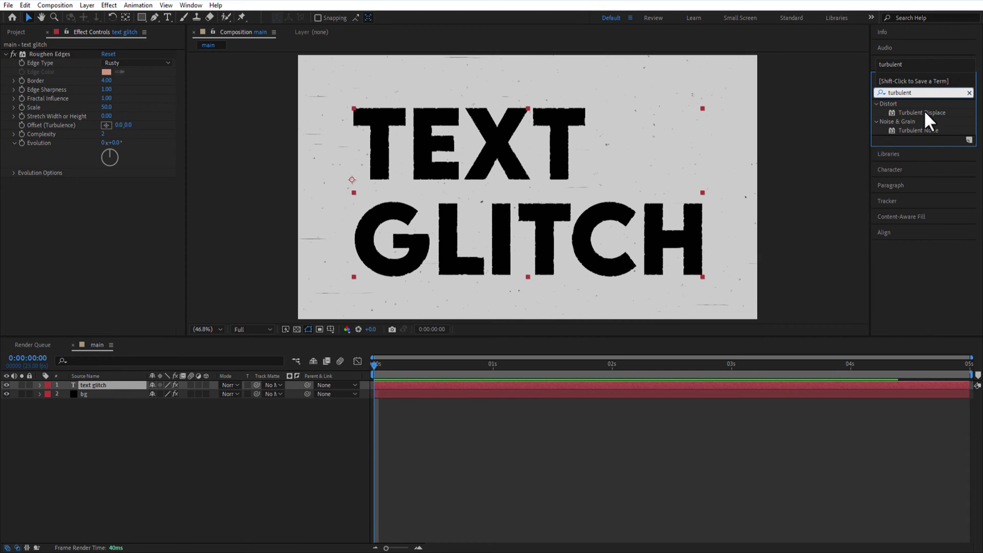
{"action": "left_click_drag", "start_coordinate": [924, 111], "coordinate": [103, 385]}
Set Turbulent Displace to Horizontal Displacement with amount 10 and size 10
{"action": "left_click", "coordinate": [132, 190]}
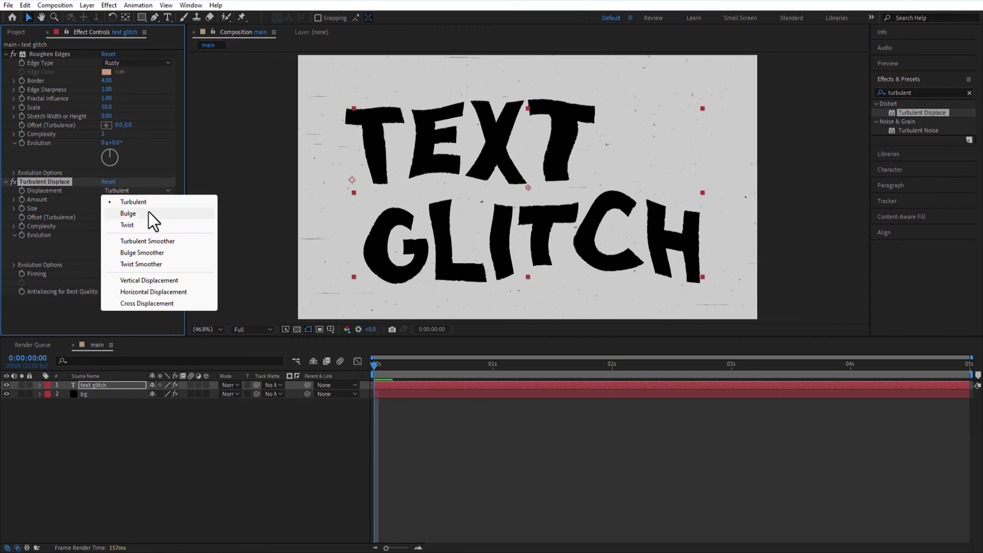
{"action": "left_click", "coordinate": [167, 290]}
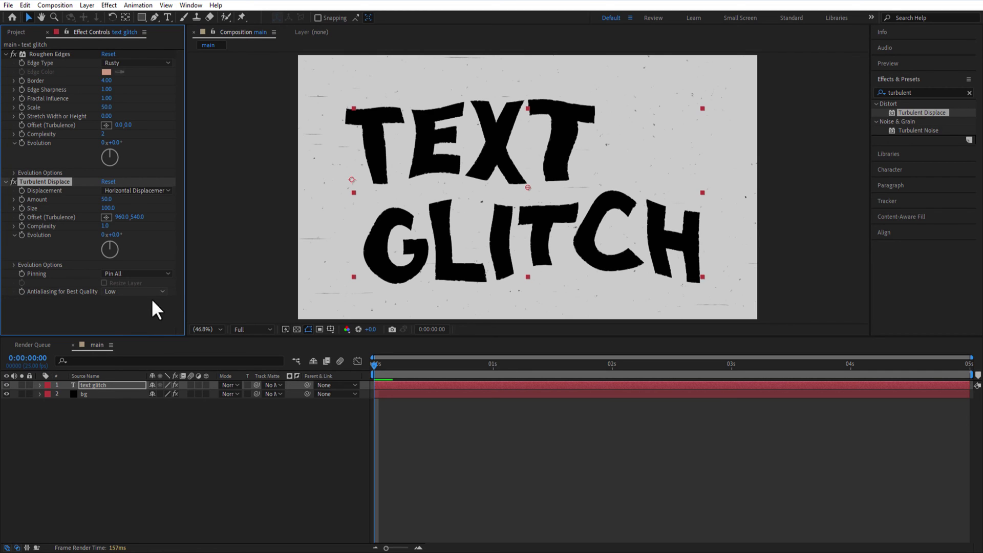
{"action": "left_click", "coordinate": [110, 199]}
{"action": "type", "text": "10"}
{"action": "left_click", "coordinate": [141, 200]}
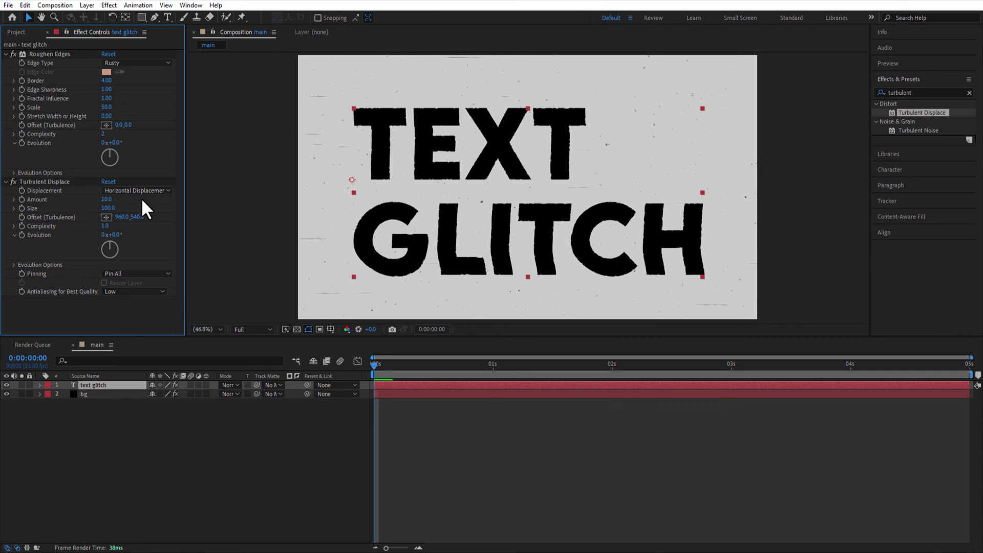
{"action": "left_click", "coordinate": [109, 208]}
{"action": "type", "text": "10"}
{"action": "left_click", "coordinate": [141, 209]}
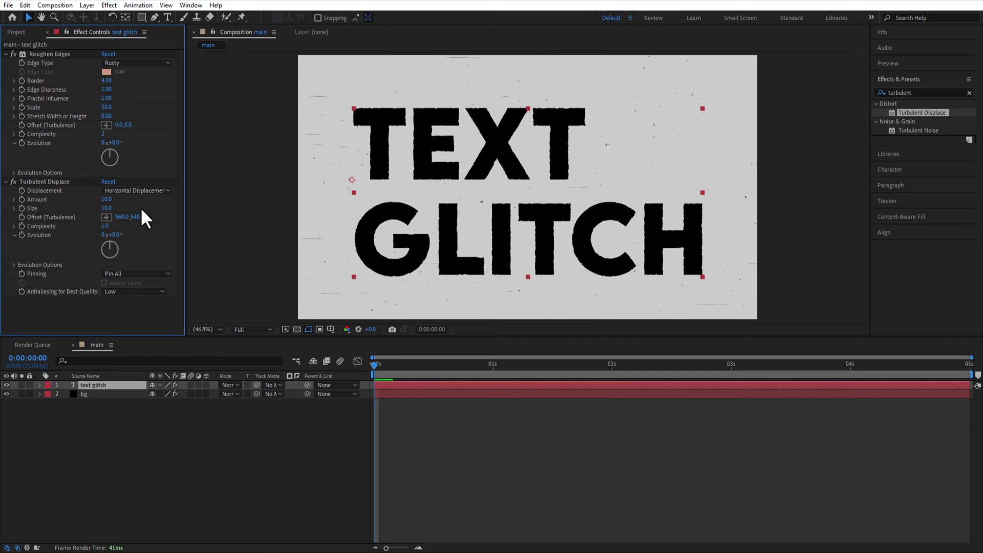
Add the expression "posterizeTime(8); time*100" to the Evolution of the text glitch layer's Turbulent Displace effect
{"action": "left_click", "coordinate": [22, 235], "text": "alt"}
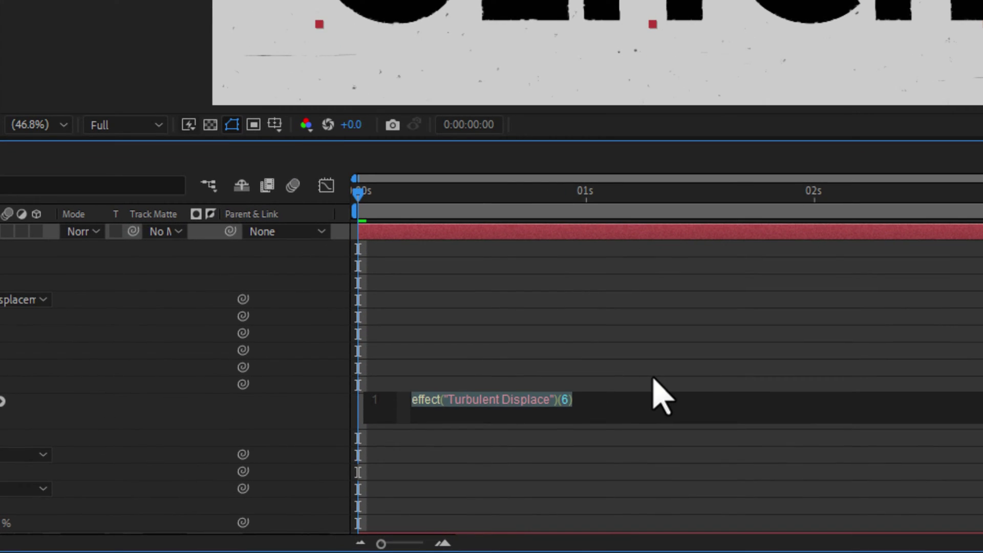
{"action": "type", "text": "posterizeTime(8);"}
{"action": "key", "text": "Return"}
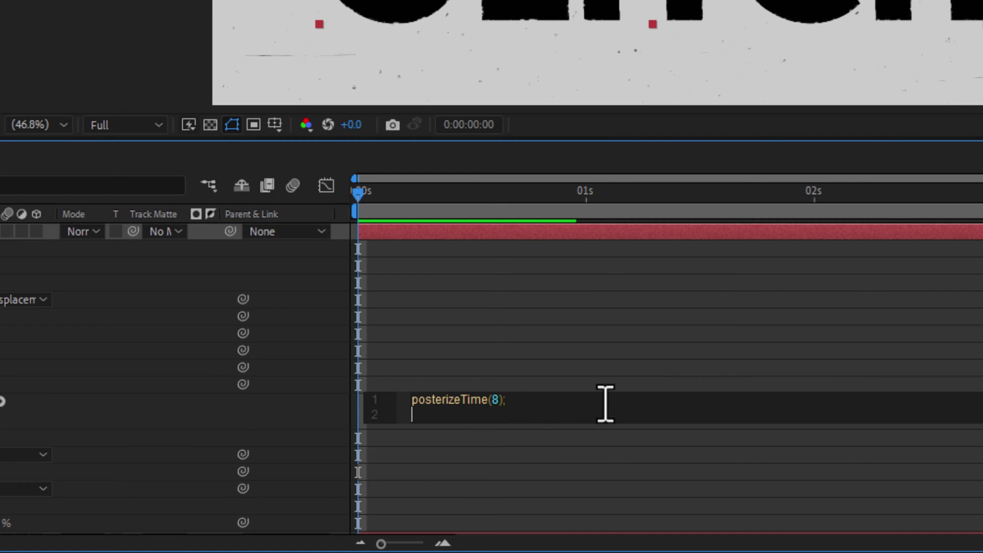
{"action": "type", "text": "time*"}
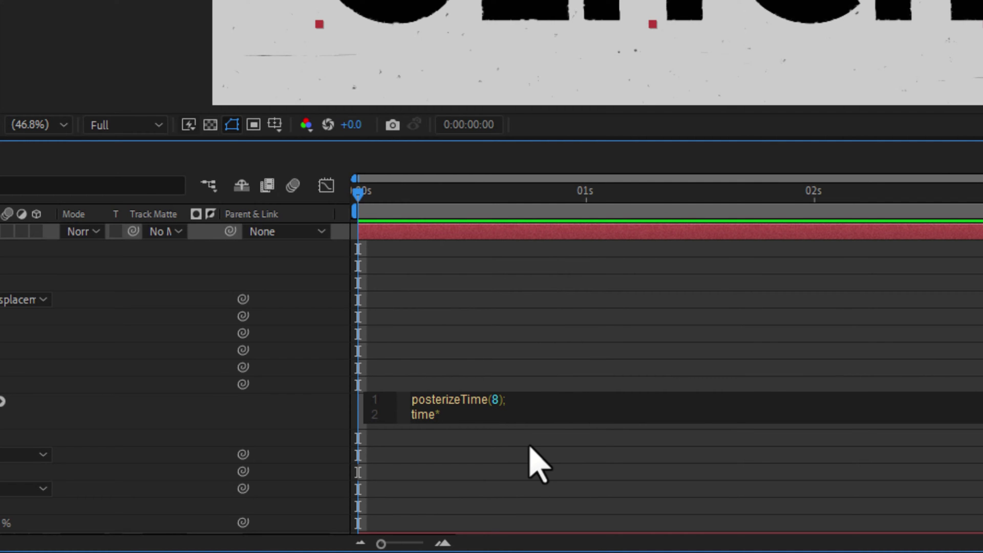
{"action": "type", "text": "100"}
{"action": "left_click", "coordinate": [471, 390]}
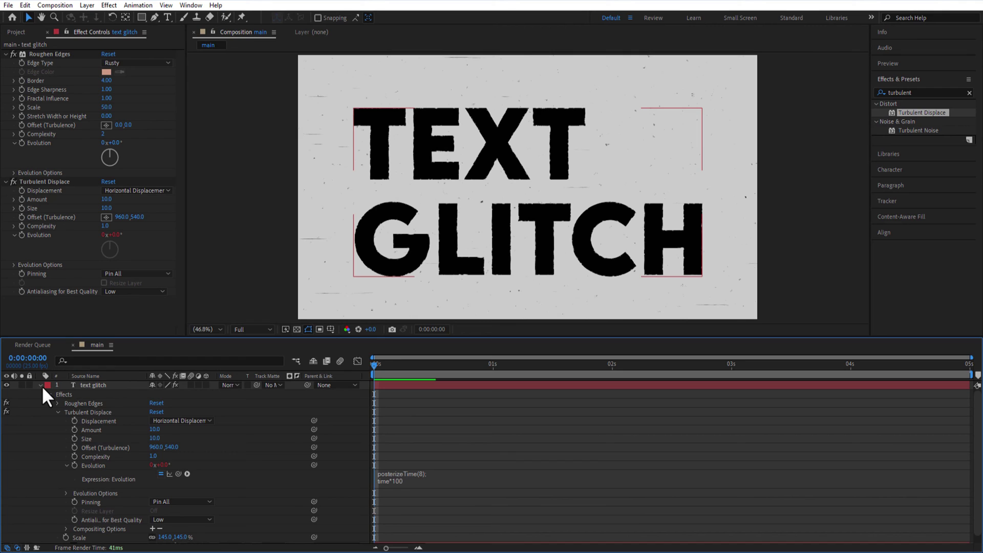
{"action": "left_click", "coordinate": [40, 385]}
Find the Displacement Map effect and apply it to the text glitch layer
{"action": "left_click", "coordinate": [93, 385]}
{"action": "left_click", "coordinate": [919, 93]}
{"action": "type", "text": "displa"}
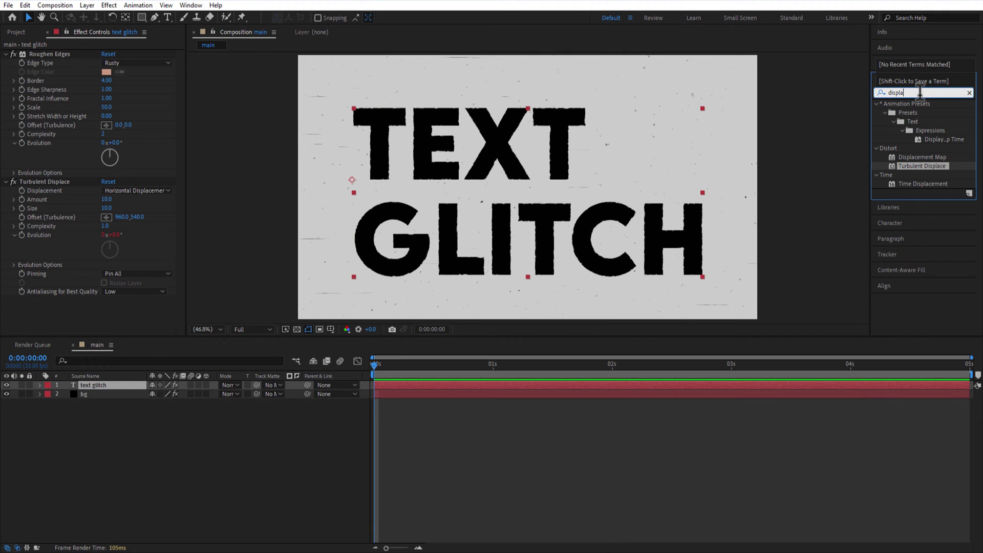
{"action": "type", "text": "ce"}
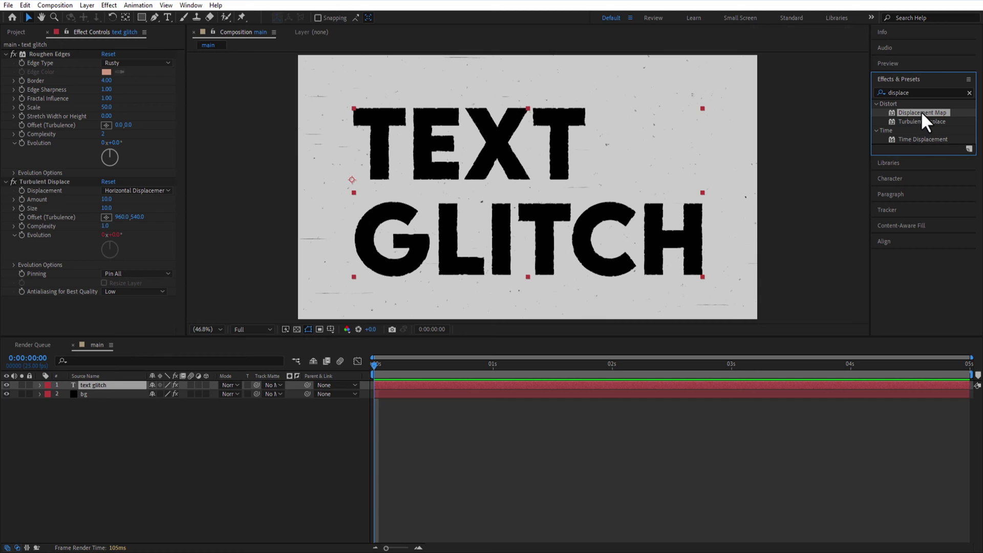
{"action": "left_click_drag", "start_coordinate": [921, 112], "coordinate": [105, 388]}
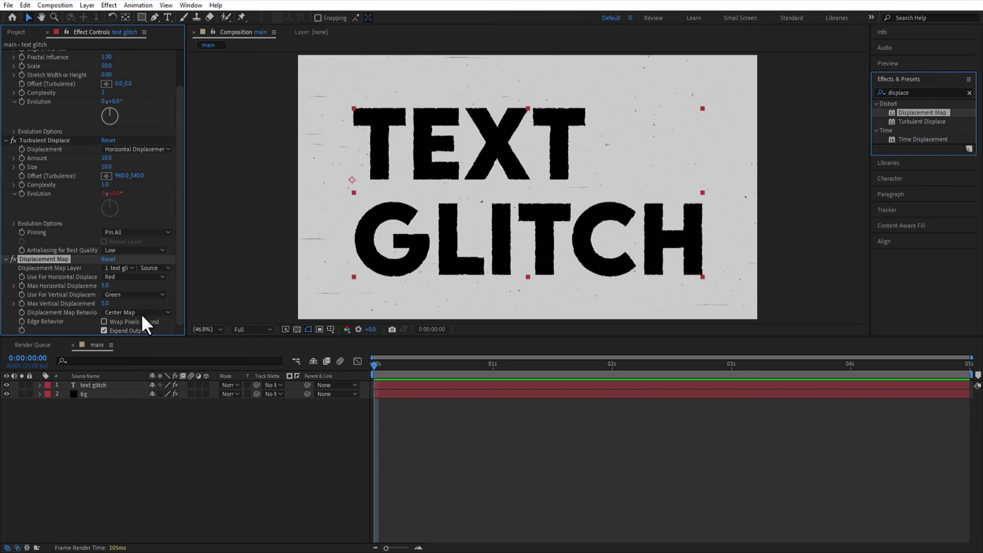
Duplicate the bg layer and rename the copy "displacement"
{"action": "left_click", "coordinate": [88, 394]}
{"action": "key", "text": "ctrl+d"}
{"action": "key", "text": "Return"}
{"action": "type", "text": "di"}
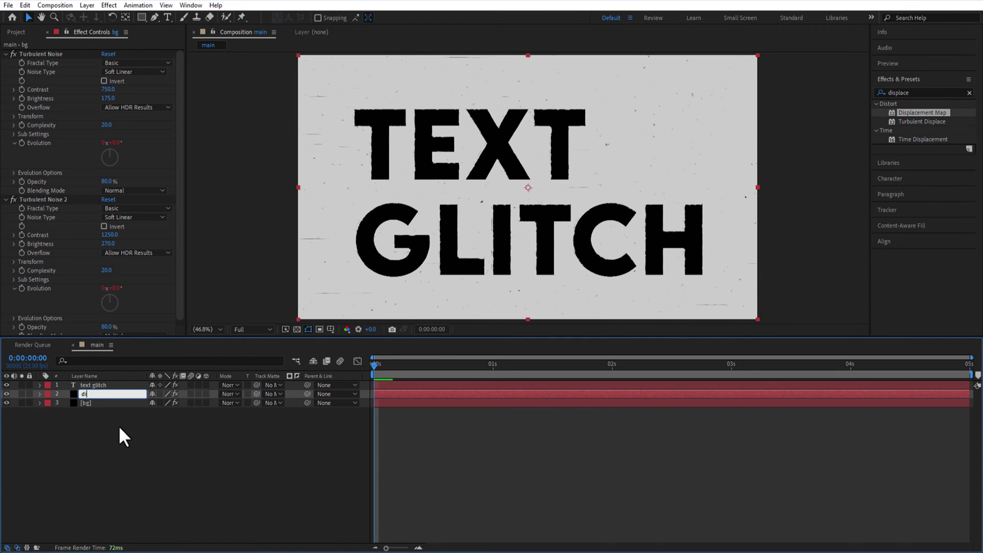
{"action": "type", "text": "splacement"}
{"action": "key", "text": "Return"}
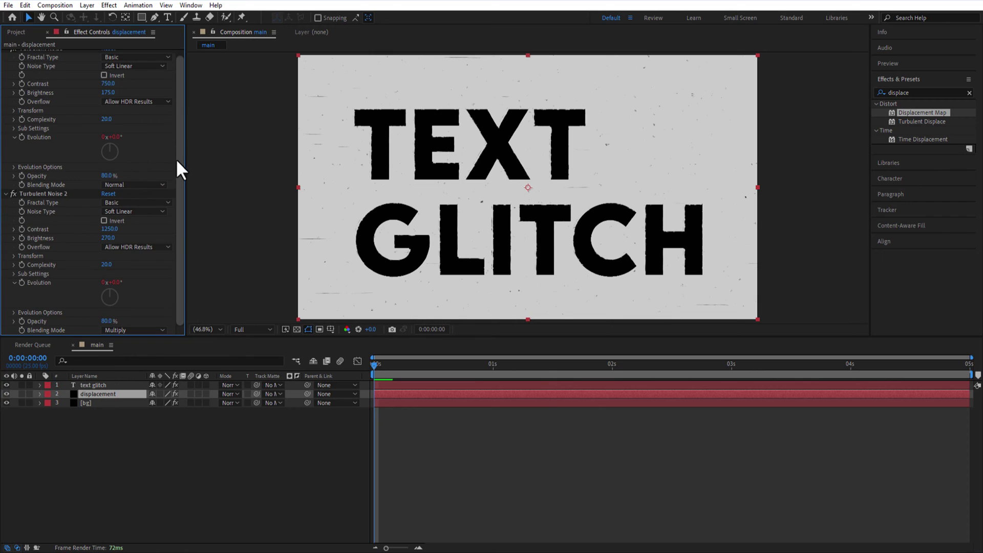
Set the displacement layer's first Turbulent Noise to the Block noise type with contrast 850 and brightness 220
{"action": "left_click", "coordinate": [138, 72]}
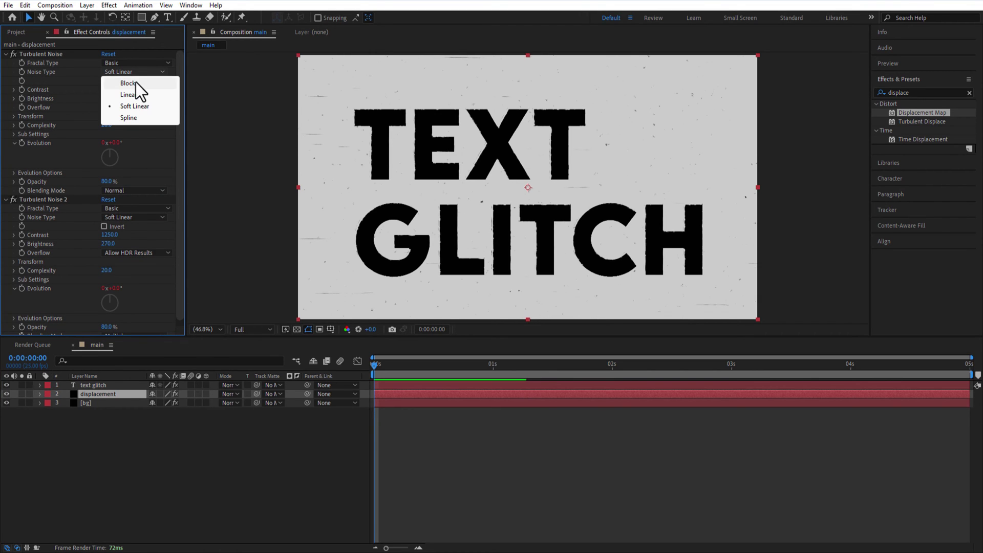
{"action": "left_click", "coordinate": [135, 83]}
{"action": "left_click", "coordinate": [112, 90]}
{"action": "type", "text": "850"}
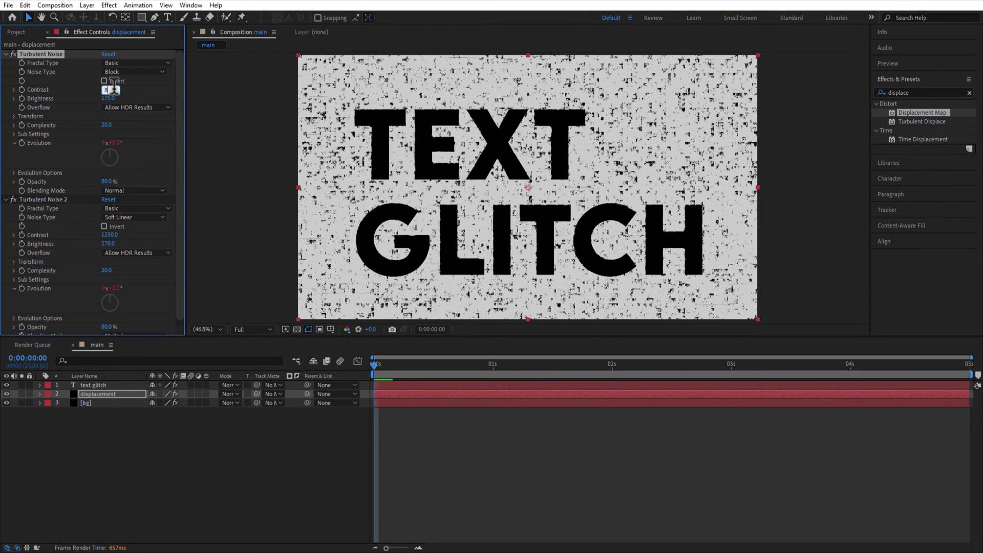
{"action": "left_click", "coordinate": [111, 98]}
{"action": "type", "text": "220"}
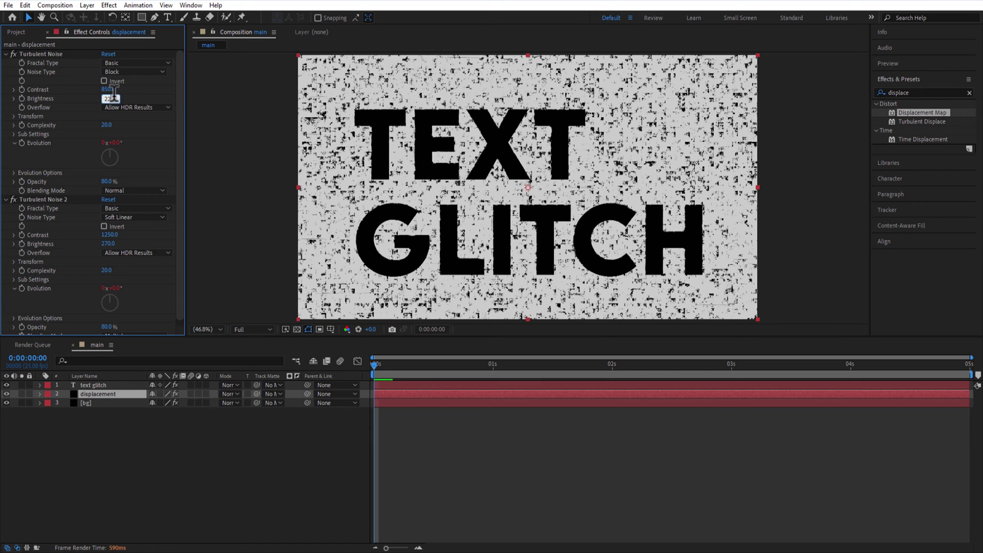
{"action": "key", "text": "Return"}
Turn off uniform scaling for the first Turbulent Noise and set its scale width to 2000 and scale height to 100
{"action": "left_click", "coordinate": [14, 116]}
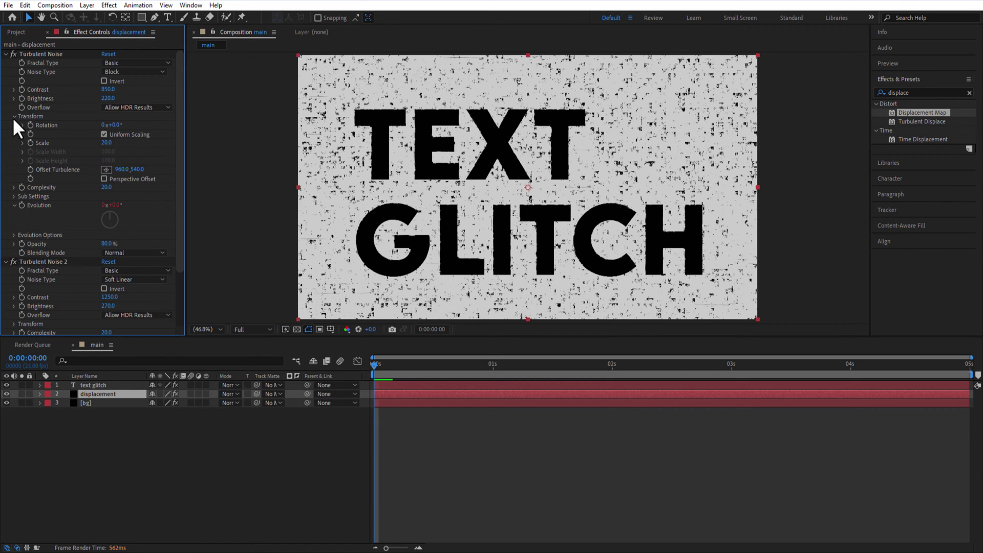
{"action": "left_click", "coordinate": [104, 134]}
{"action": "left_click", "coordinate": [109, 151]}
{"action": "type", "text": "2000"}
{"action": "key", "text": "Tab"}
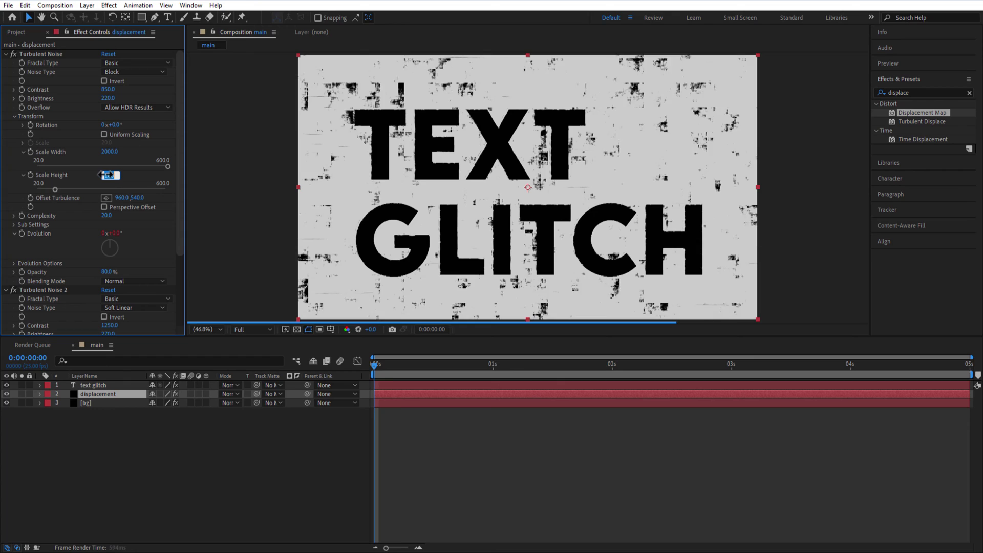
{"action": "type", "text": "100.0"}
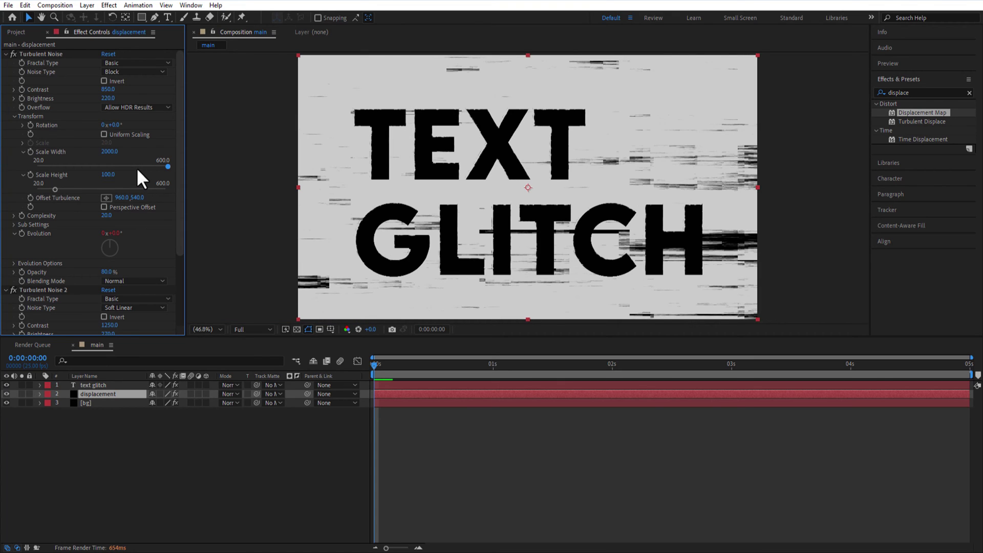
Change the Evolution expression of the displacement layer's first Turbulent Noise to use time*1000
{"action": "left_click", "coordinate": [107, 395]}
{"action": "left_click", "coordinate": [39, 394]}
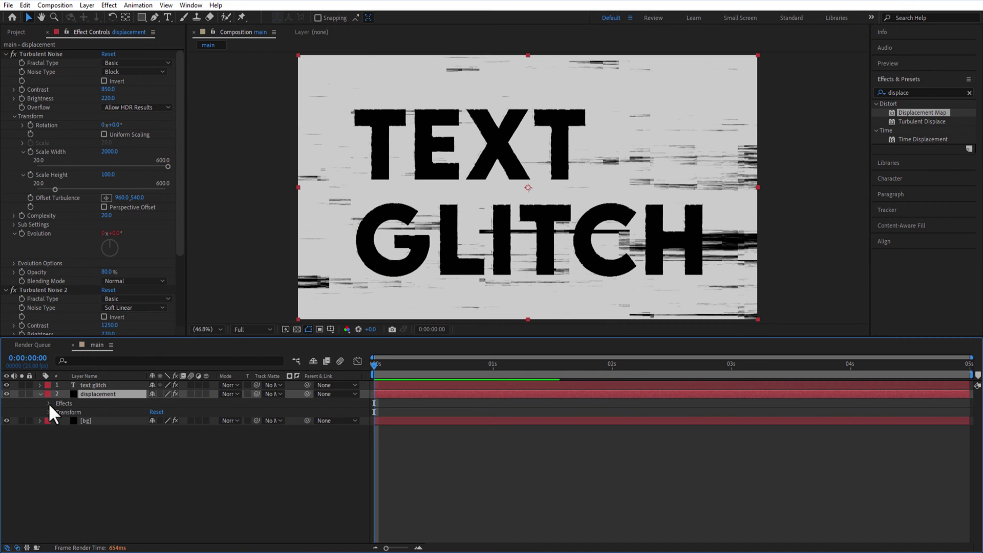
{"action": "left_click", "coordinate": [48, 403]}
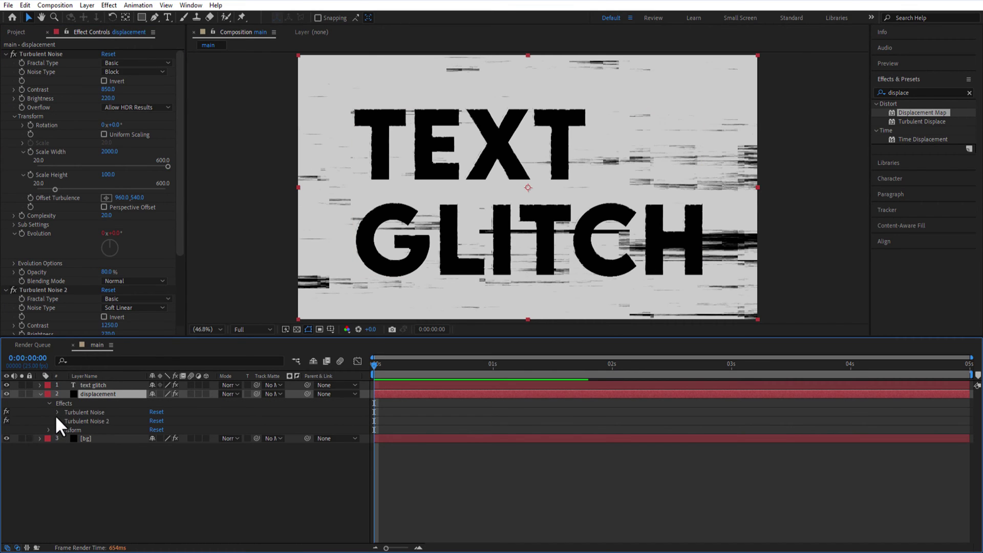
{"action": "left_click", "coordinate": [57, 412]}
{"action": "scroll", "coordinate": [499, 459], "scroll_direction": "down", "scroll_amount": 1}
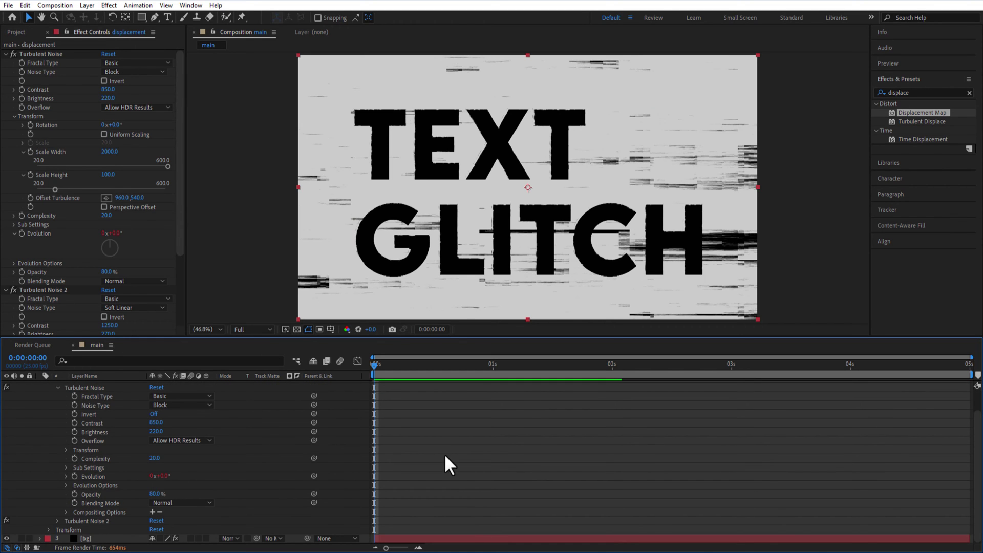
{"action": "left_click", "coordinate": [64, 475]}
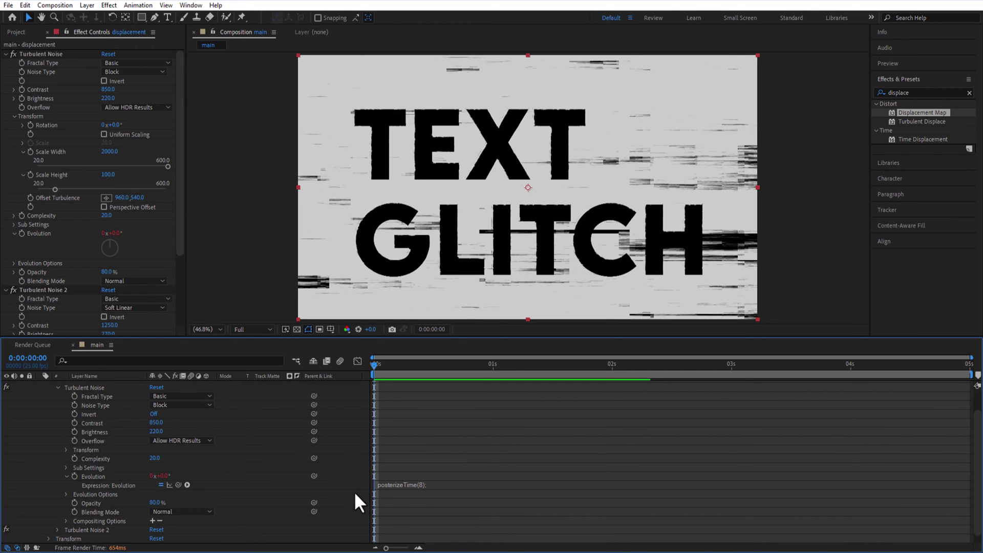
{"action": "left_click", "coordinate": [402, 484]}
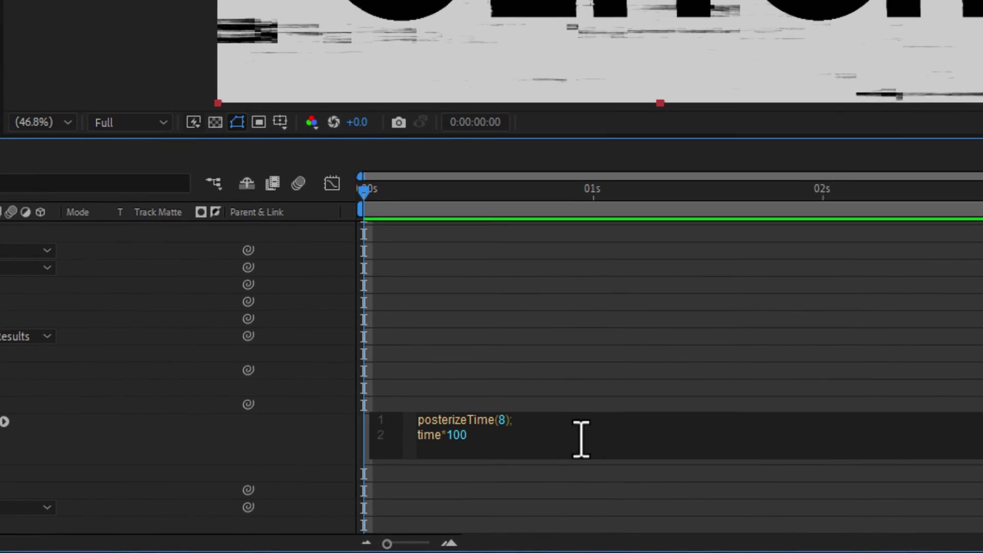
{"action": "left_click", "coordinate": [432, 491]}
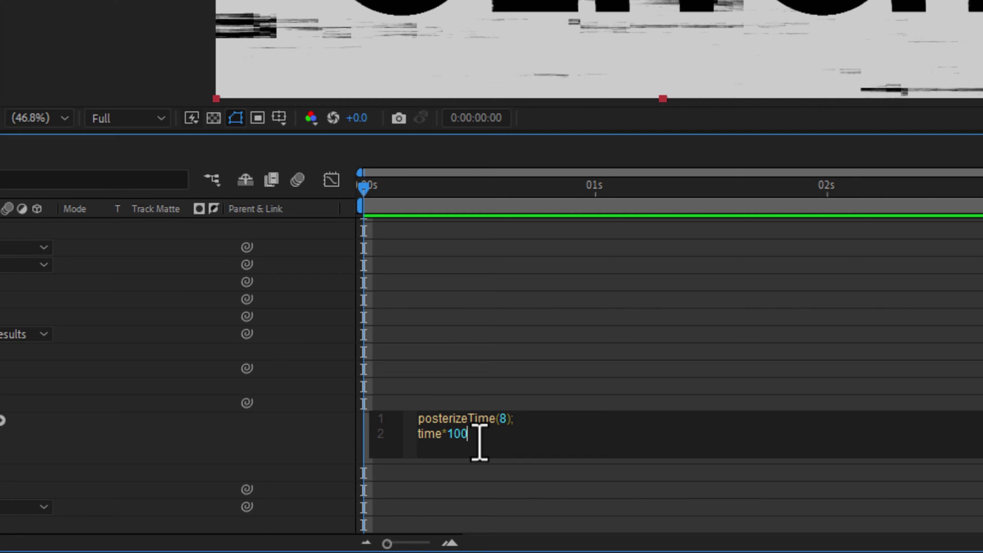
{"action": "type", "text": "0"}
{"action": "left_click", "coordinate": [563, 403]}
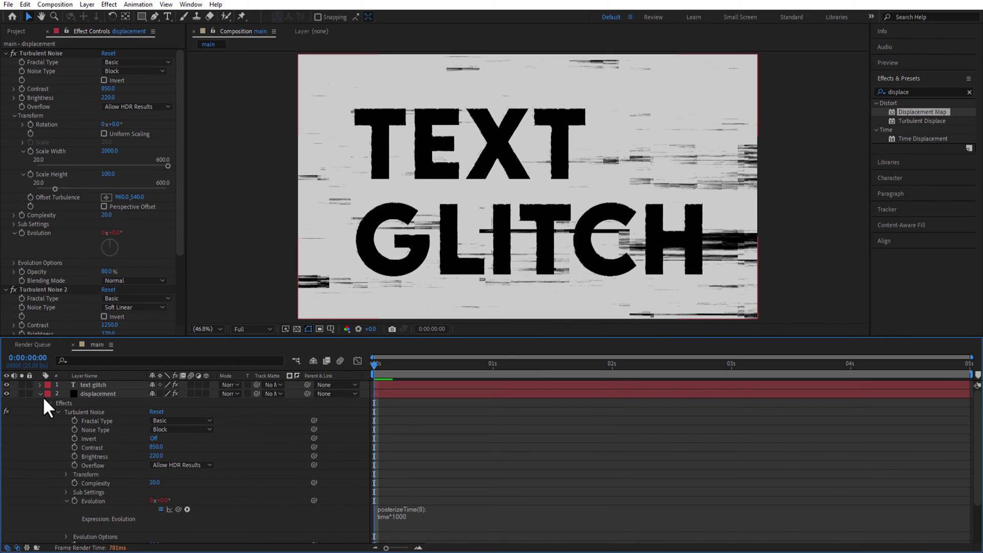
{"action": "left_click", "coordinate": [40, 394]}
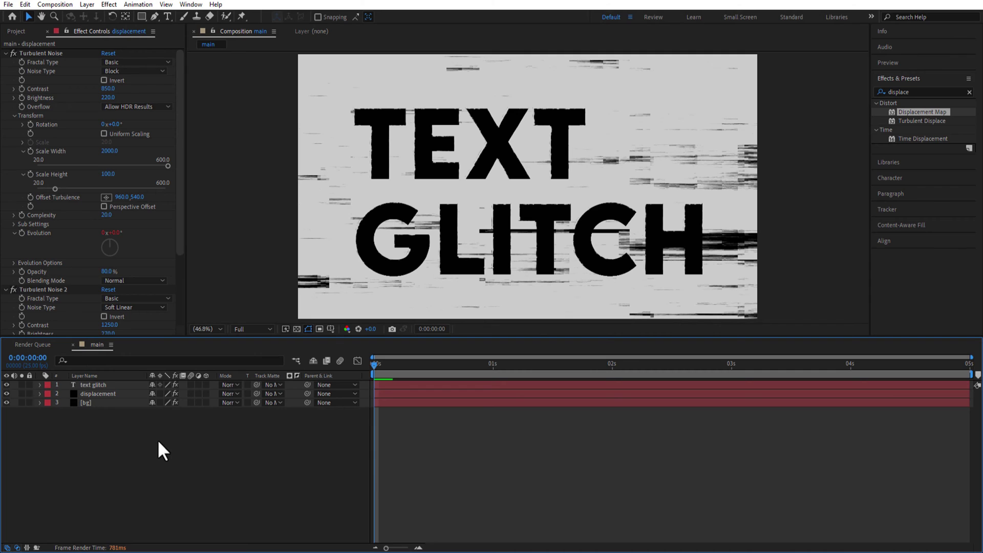
On the displacement layer, set the first Turbulent Noise's opacity to 100% and give Turbulent Noise 2 contrast 1440 and brightness 300
{"action": "left_click", "coordinate": [119, 393]}
{"action": "left_click_drag", "start_coordinate": [146, 270], "coordinate": [202, 269]}
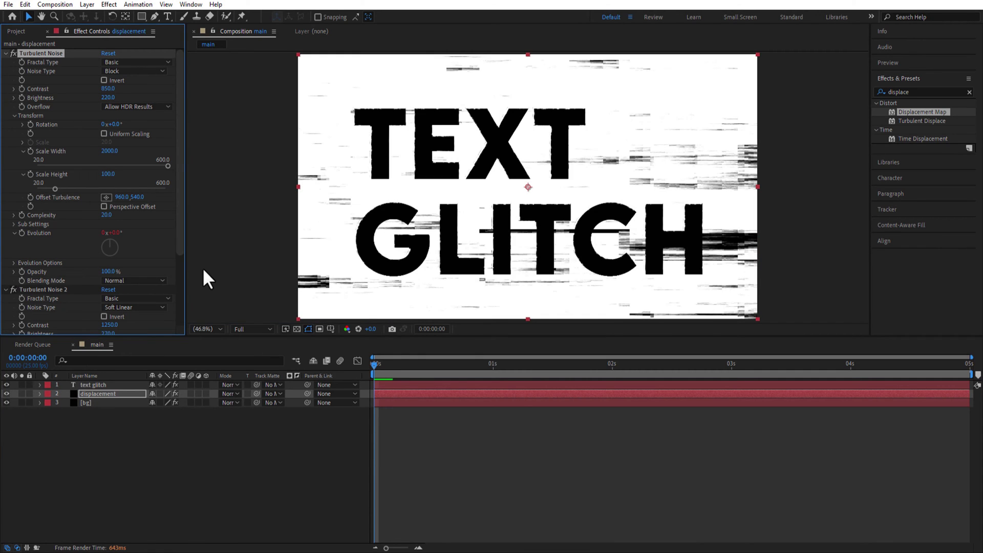
{"action": "left_click_drag", "start_coordinate": [179, 240], "coordinate": [182, 285]}
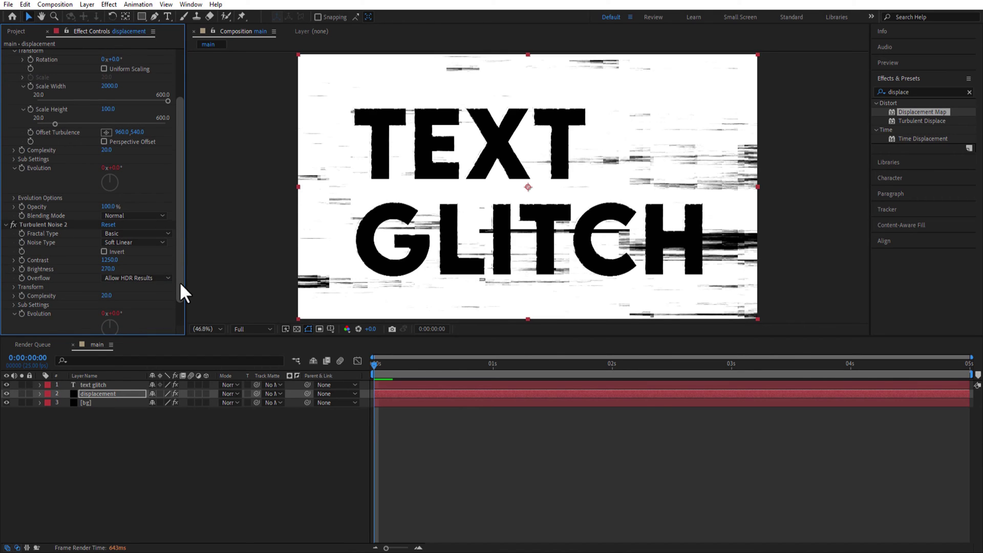
{"action": "left_click", "coordinate": [116, 259]}
{"action": "type", "text": "1440"}
{"action": "left_click", "coordinate": [143, 259]}
{"action": "left_click", "coordinate": [154, 276]}
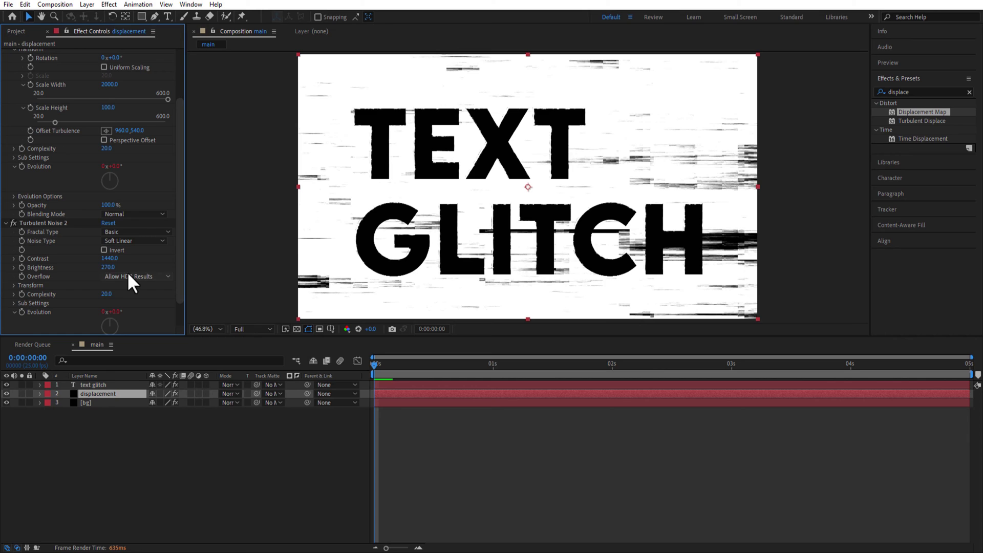
{"action": "left_click", "coordinate": [109, 267]}
{"action": "type", "text": "300"}
{"action": "key", "text": "Return"}
Set the scale width and scale height of Turbulent Noise 2 on the displacement layer to 20 each
{"action": "left_click", "coordinate": [14, 285]}
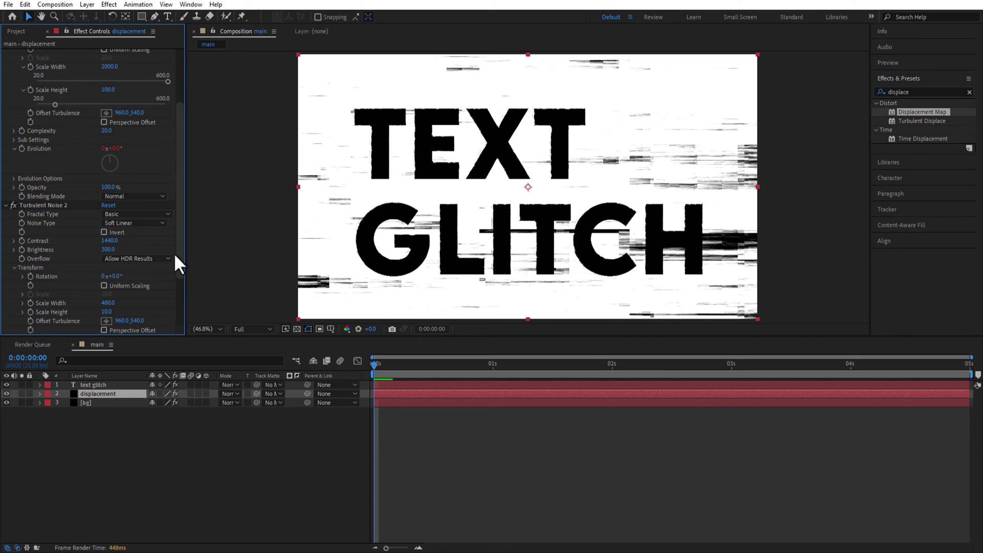
{"action": "scroll", "coordinate": [173, 253], "scroll_direction": "down", "scroll_amount": 3}
{"action": "left_click", "coordinate": [109, 262]}
{"action": "type", "text": "20"}
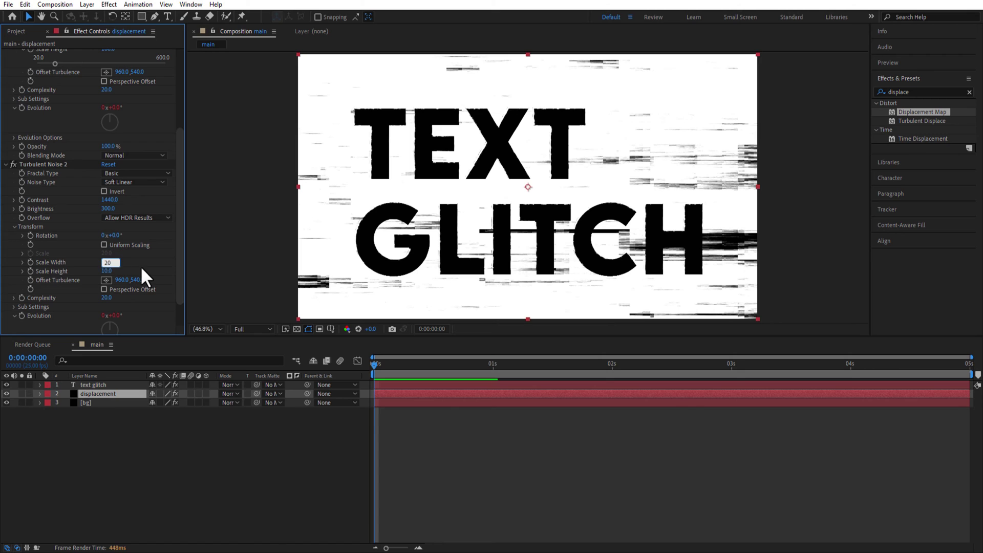
{"action": "key", "text": "Return"}
{"action": "left_click", "coordinate": [107, 285]}
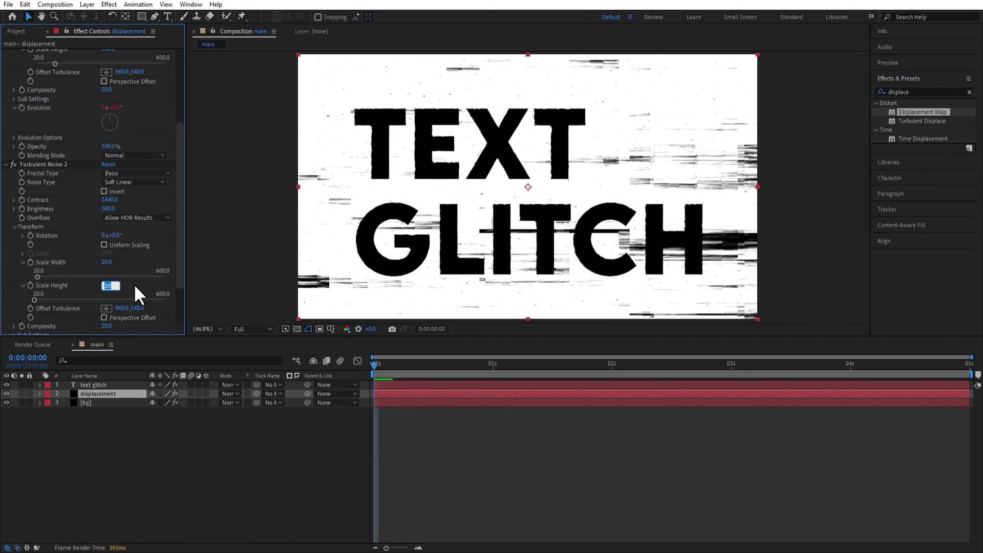
{"action": "type", "text": "20"}
{"action": "key", "text": "Return"}
Find the Scatter effect, apply it to the displacement layer and set its scatter amount to 2
{"action": "left_click", "coordinate": [7, 165]}
{"action": "left_click", "coordinate": [5, 54]}
{"action": "left_click", "coordinate": [914, 93]}
{"action": "type", "text": "scatt"}
{"action": "left_click_drag", "start_coordinate": [908, 130], "coordinate": [121, 395]}
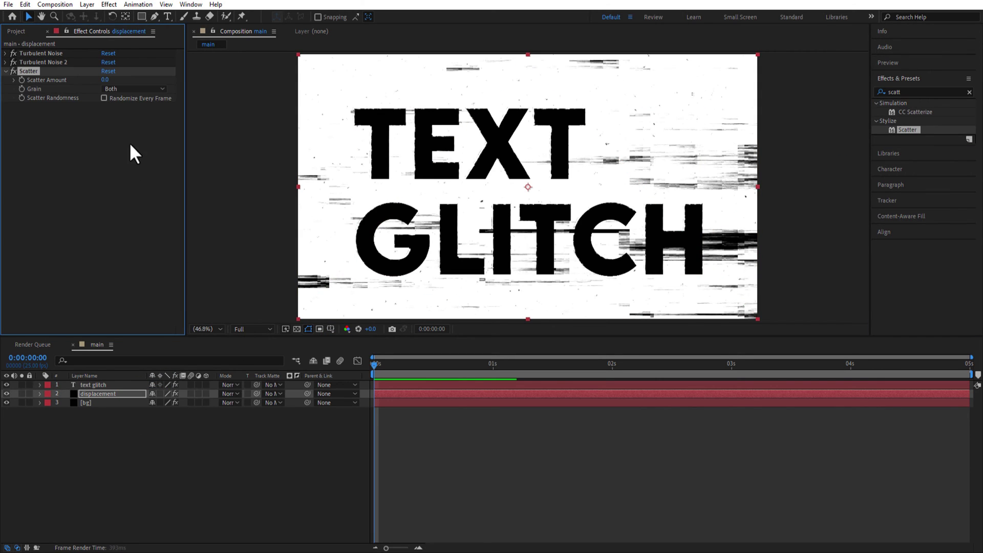
{"action": "left_click_drag", "start_coordinate": [110, 79], "coordinate": [111, 177]}
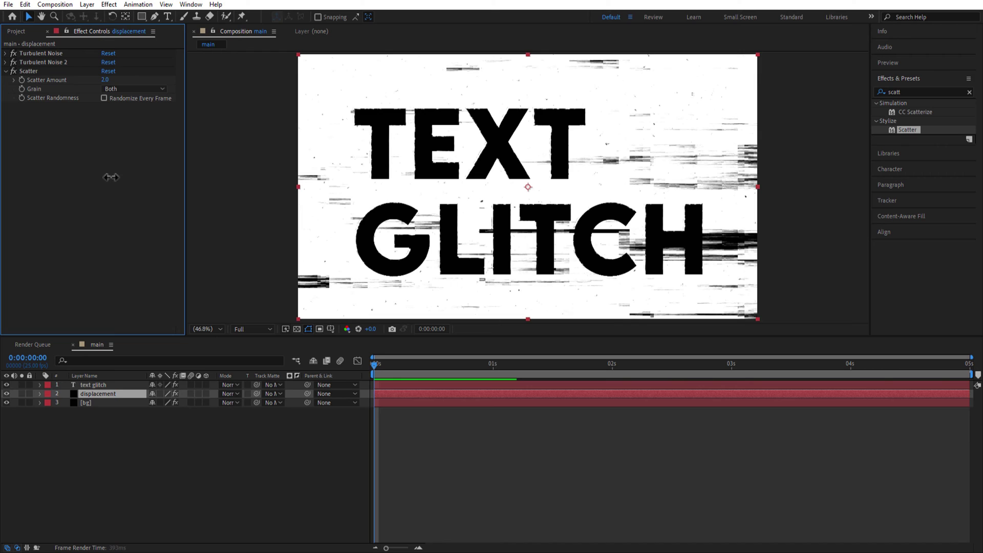
Set the text glitch layer's Displacement Map to use the displacement layer with Effects & Masks as its source
{"action": "left_click", "coordinate": [94, 385]}
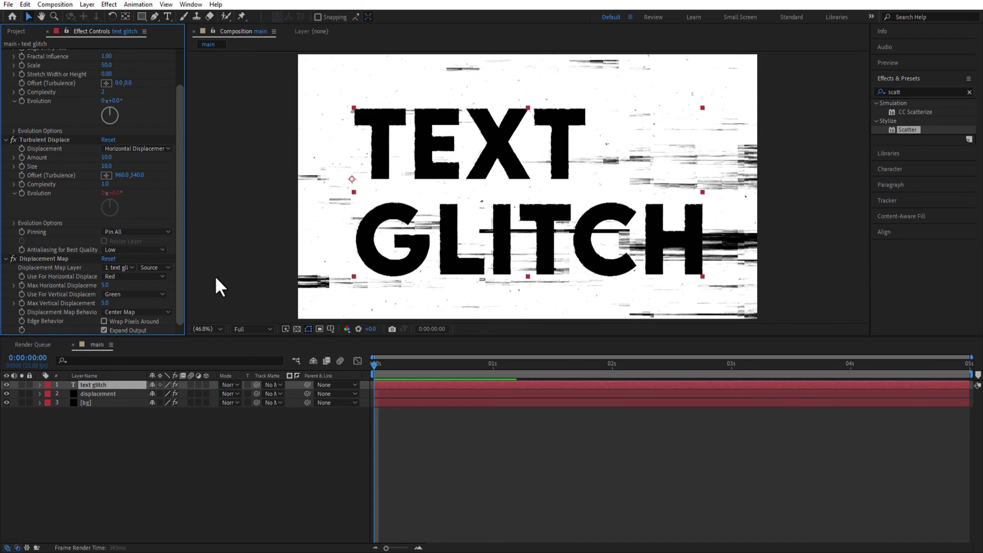
{"action": "left_click", "coordinate": [115, 267]}
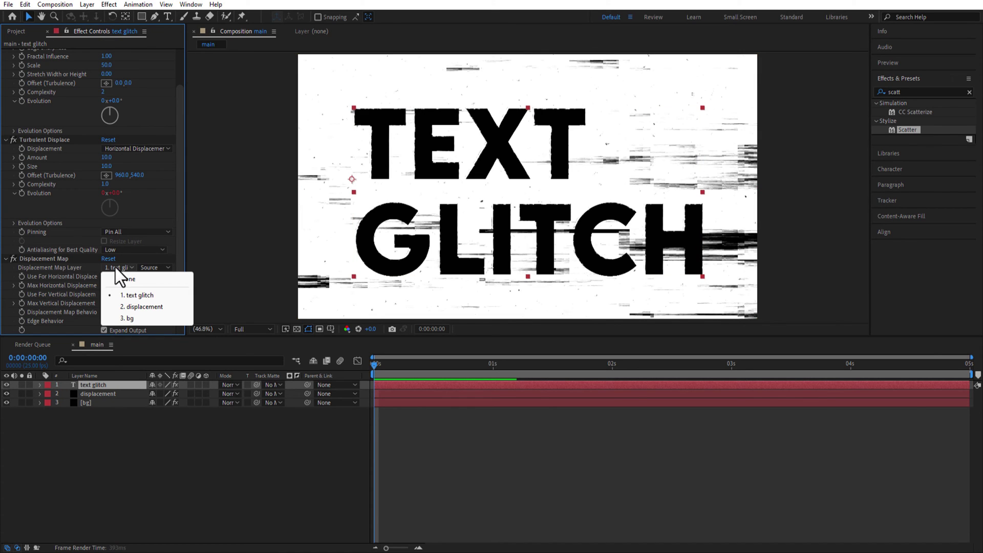
{"action": "left_click", "coordinate": [140, 306]}
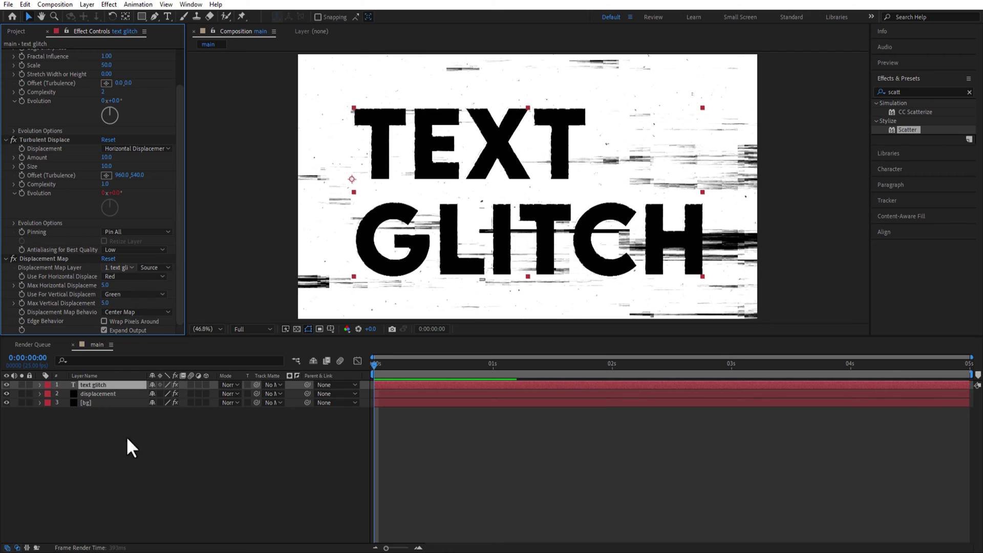
{"action": "left_click", "coordinate": [152, 268]}
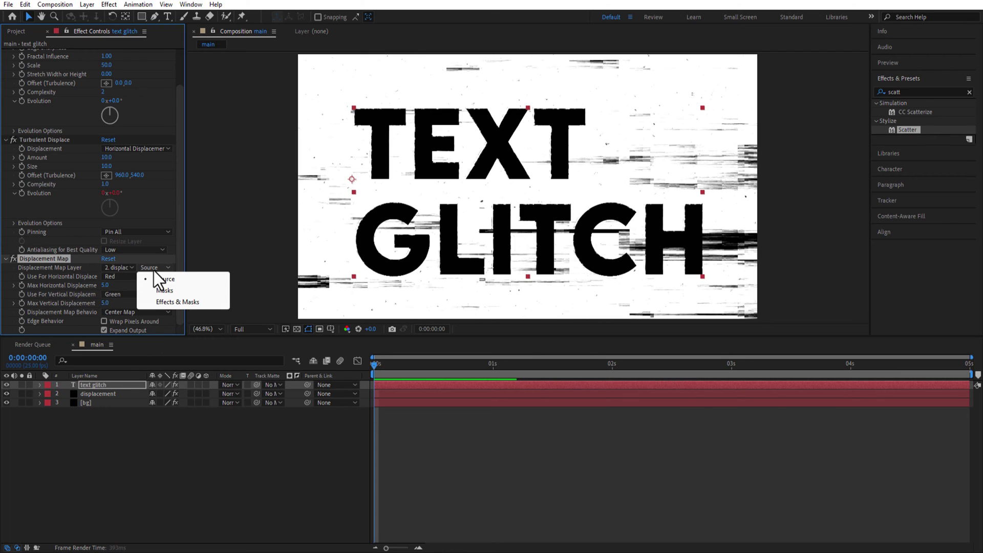
{"action": "left_click", "coordinate": [165, 304]}
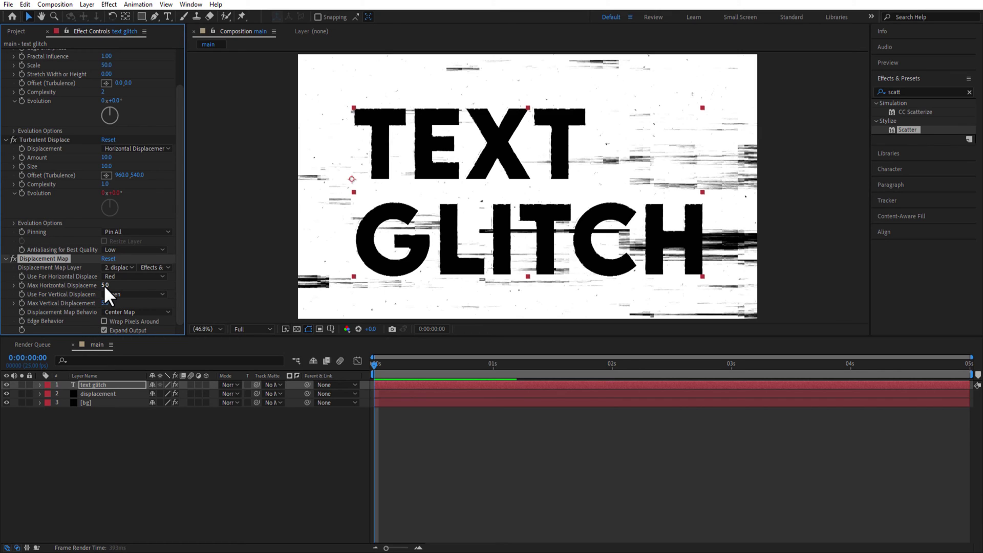
Set the text glitch layer's Displacement Map to a max horizontal displacement of 10 and a max vertical displacement of 0
{"action": "type", "text": "10"}
{"action": "key", "text": "Return"}
{"action": "left_click", "coordinate": [106, 303]}
{"action": "type", "text": "0"}
{"action": "key", "text": "Return"}
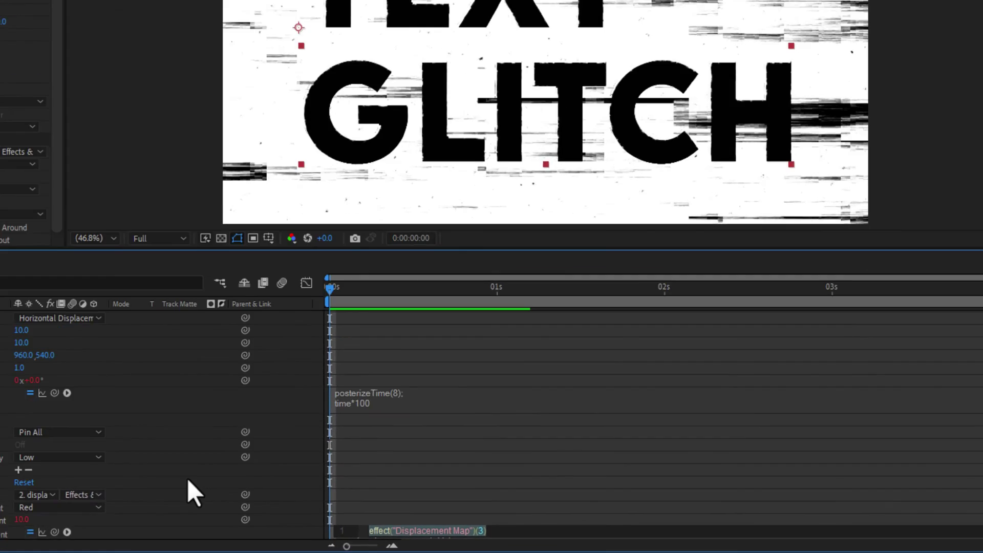
Drive the text glitch layer's max horizontal displacement with the expression posterizeTime(8); gaussRandom(5,10)
{"action": "scroll", "coordinate": [272, 499], "scroll_direction": "down", "scroll_amount": 3}
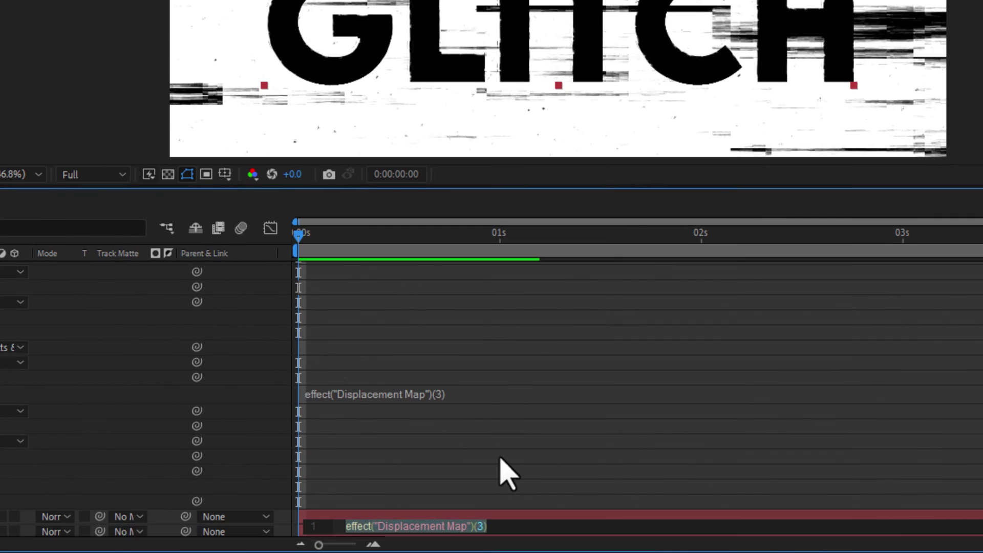
{"action": "type", "text": "pos"}
{"action": "type", "text": "terizeTime(8);"}
{"action": "key", "text": "Return"}
{"action": "type", "text": "gaussRandom()"}
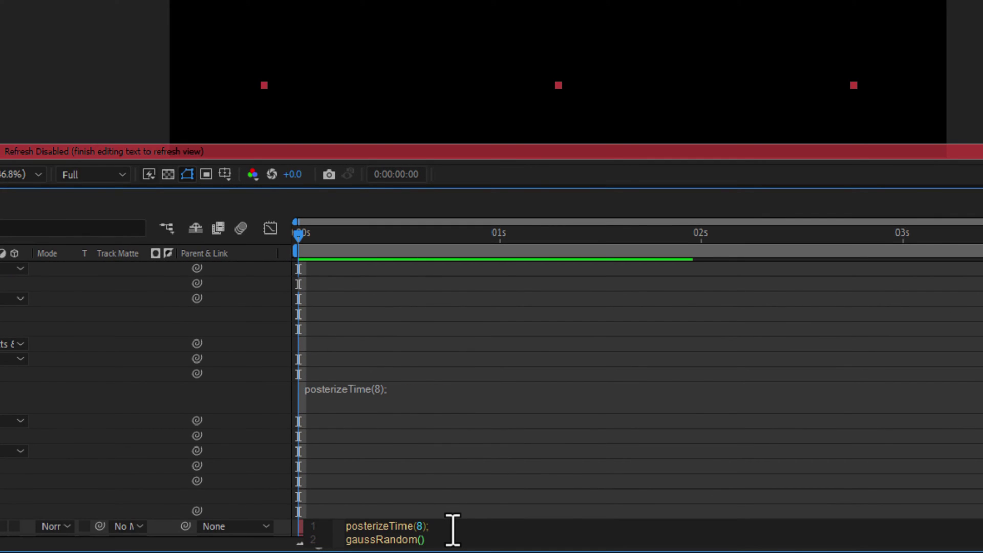
{"action": "type", "text": "5,10"}
{"action": "left_click", "coordinate": [461, 478]}
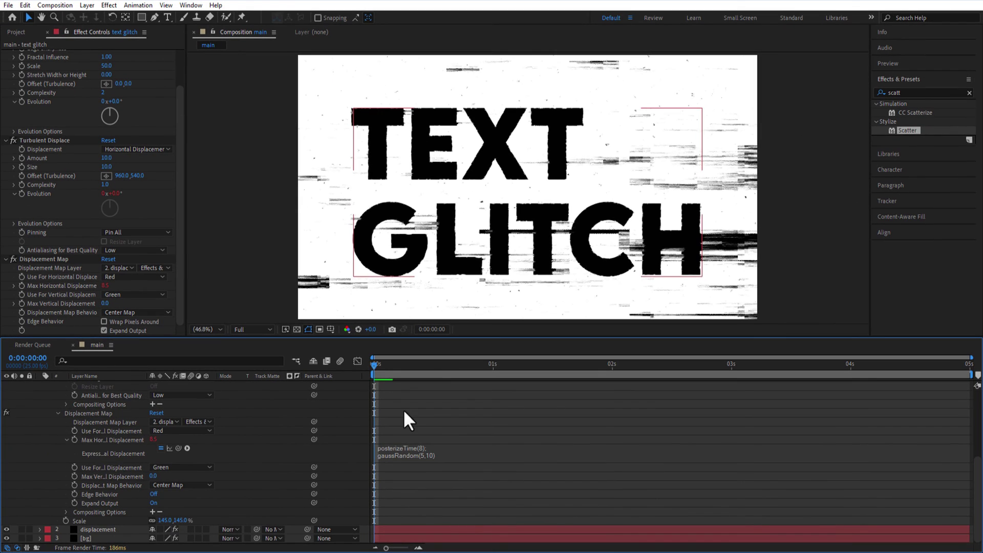
Use the displacement layer as a luma track matte for the text glitch layer
{"action": "scroll", "coordinate": [288, 470], "scroll_direction": "up", "scroll_amount": 5}
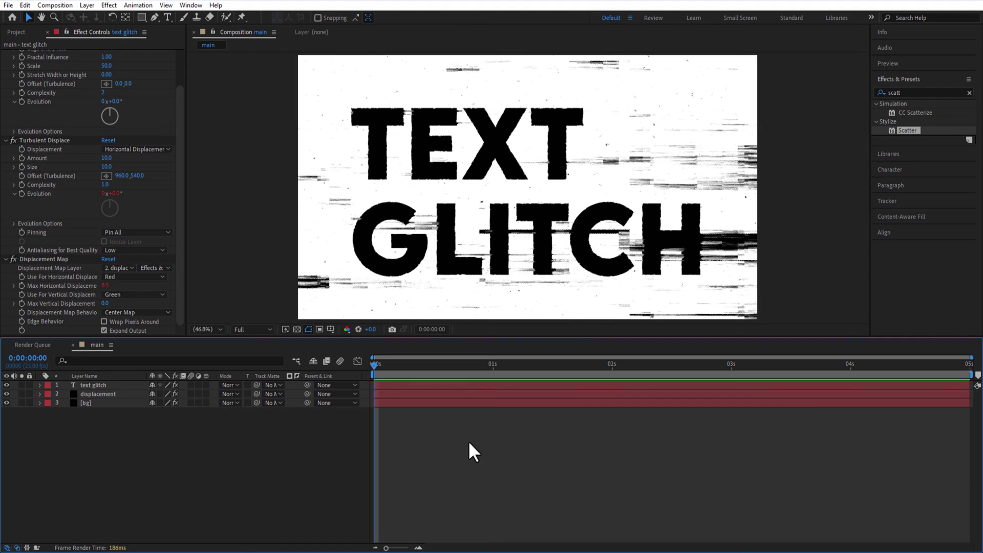
{"action": "left_click_drag", "start_coordinate": [257, 385], "coordinate": [107, 393]}
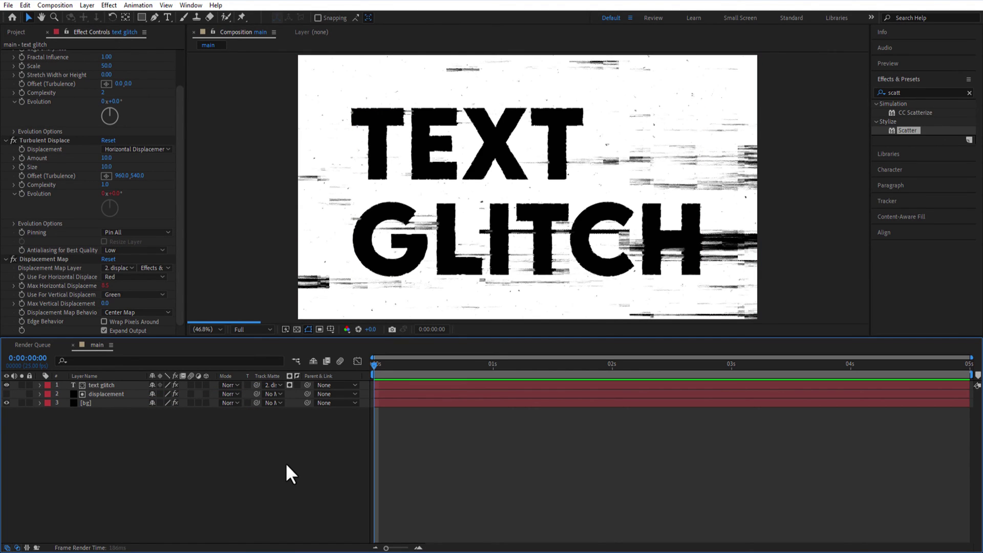
{"action": "left_click", "coordinate": [290, 385]}
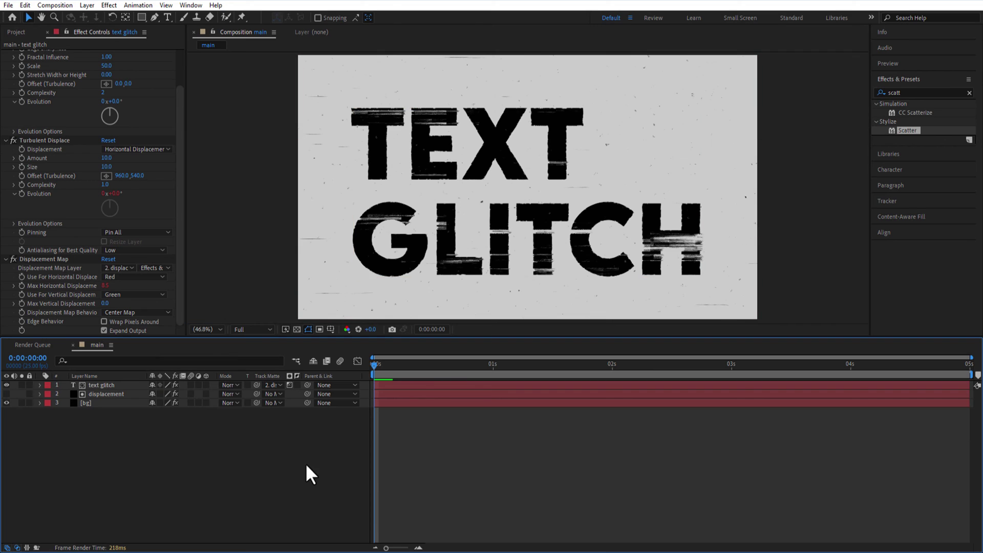
Duplicate the text glitch layer, placing the copy directly below the original, and remove the copy's track matte
{"action": "left_click", "coordinate": [110, 385]}
{"action": "key", "text": "ctrl+d"}
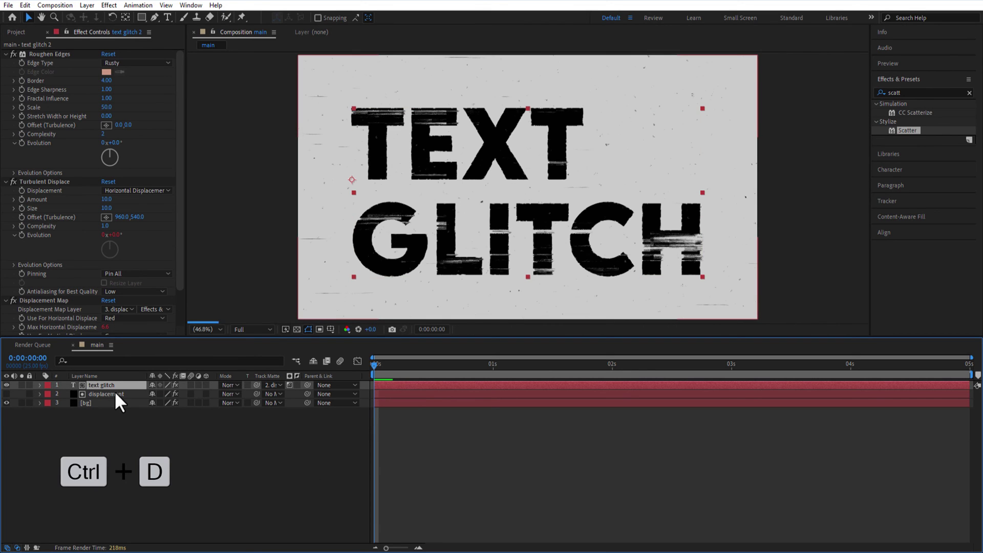
{"action": "left_click_drag", "start_coordinate": [103, 387], "coordinate": [106, 400]}
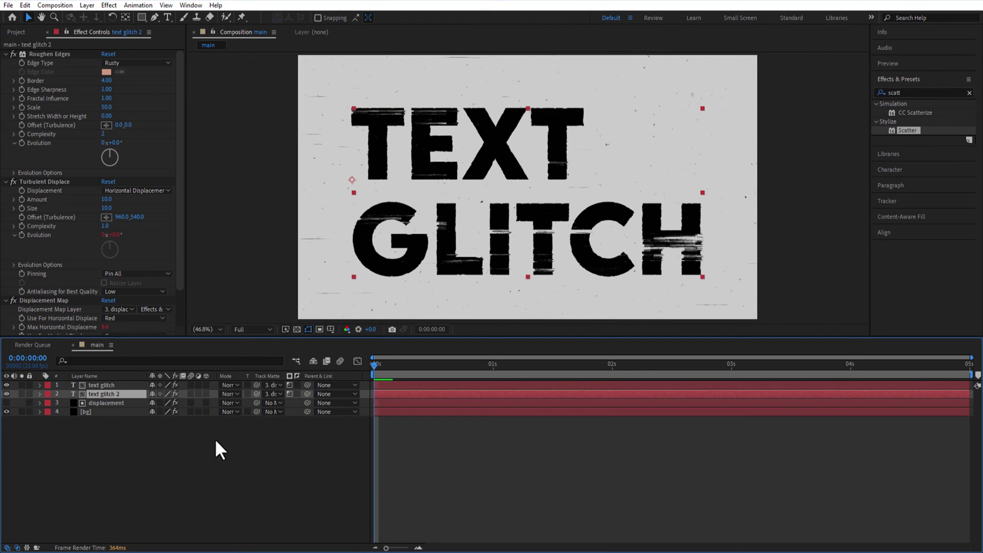
{"action": "left_click", "coordinate": [272, 394]}
{"action": "left_click", "coordinate": [285, 405]}
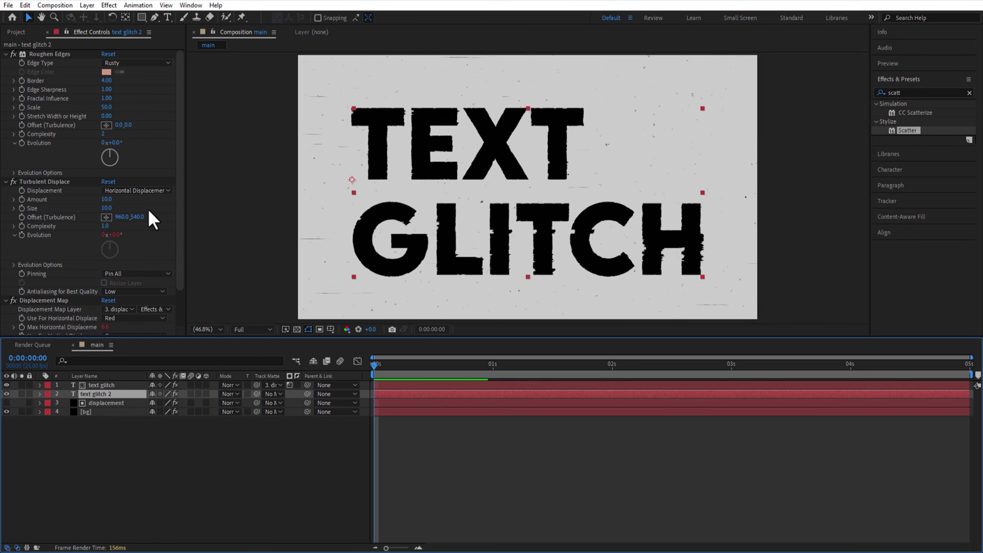
Set the Turbulent Displace effect on text glitch 2 to amount 20, size 50 and complexity 10
{"action": "left_click", "coordinate": [105, 199]}
{"action": "key", "text": "Return"}
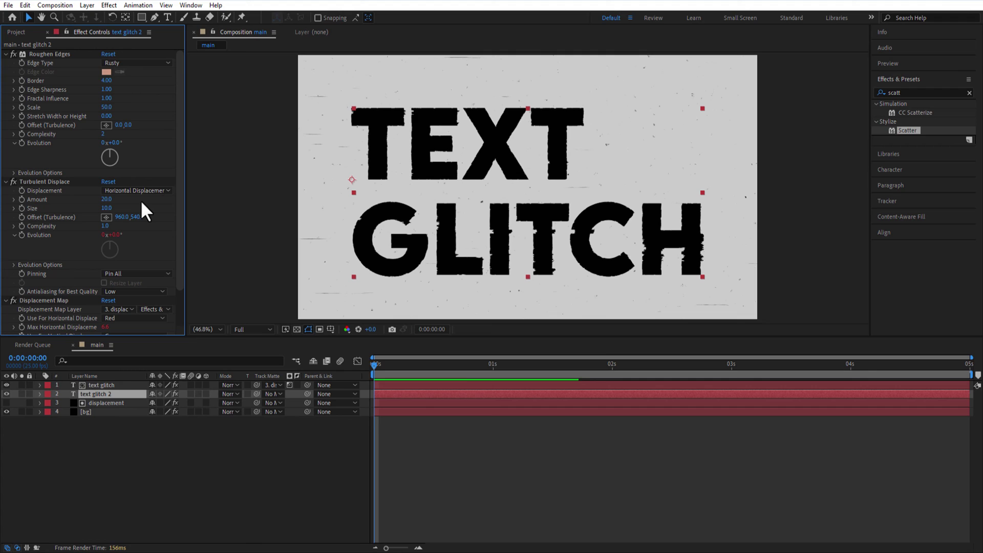
{"action": "left_click", "coordinate": [107, 208]}
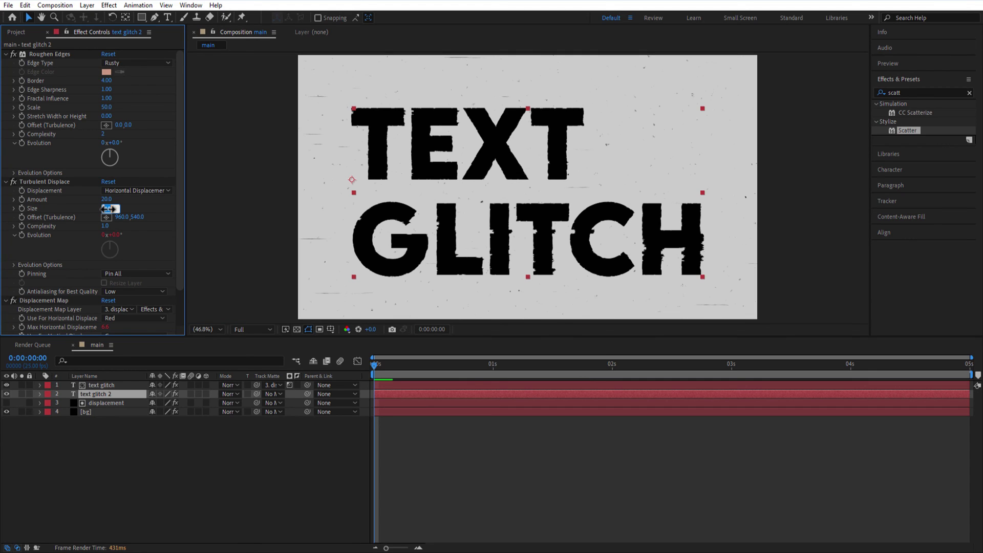
{"action": "key", "text": "Return"}
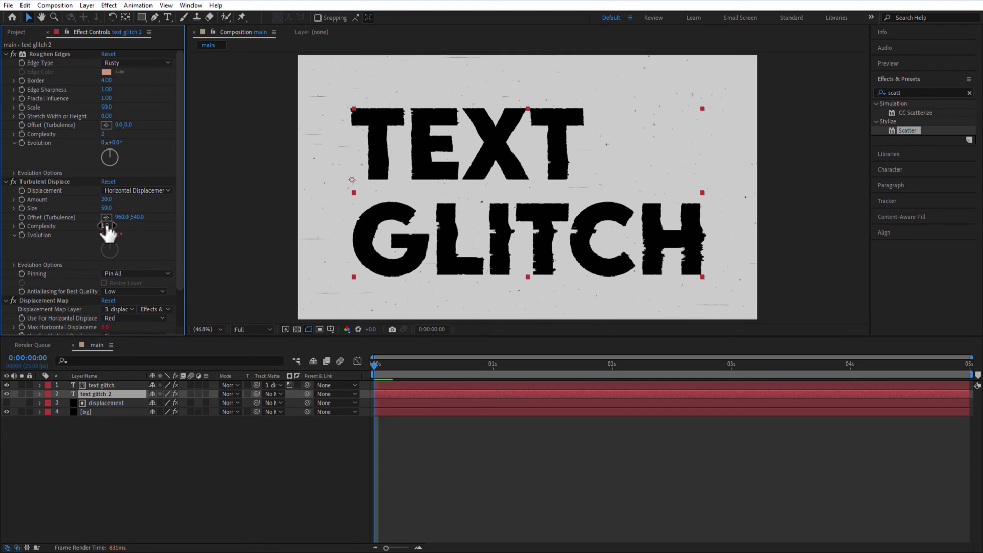
{"action": "left_click", "coordinate": [108, 226]}
{"action": "key", "text": "Return"}
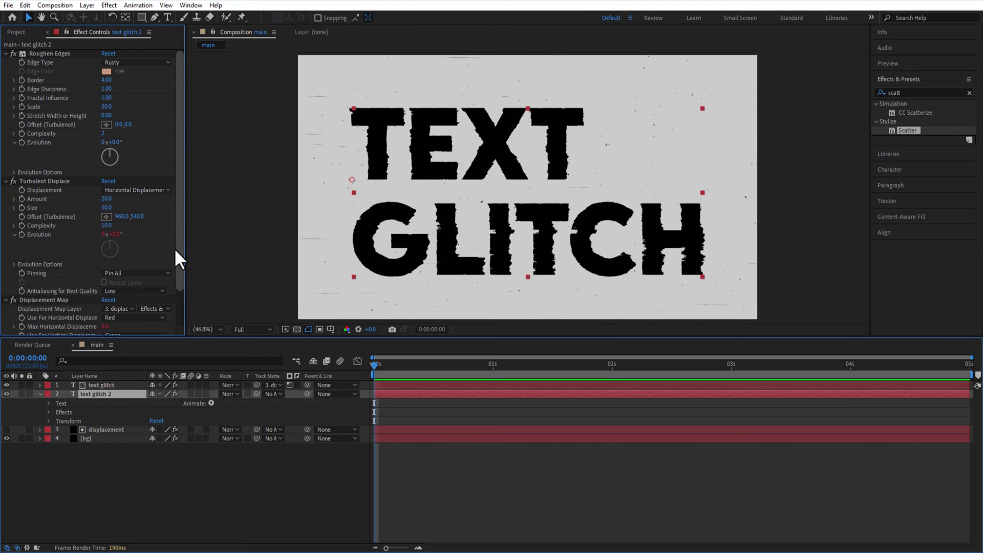
Change the max horizontal displacement expression's random range on text glitch 2 to gaussRandom(0,5), keeping posterizeTime(8)
{"action": "left_click_drag", "start_coordinate": [179, 250], "coordinate": [179, 287]}
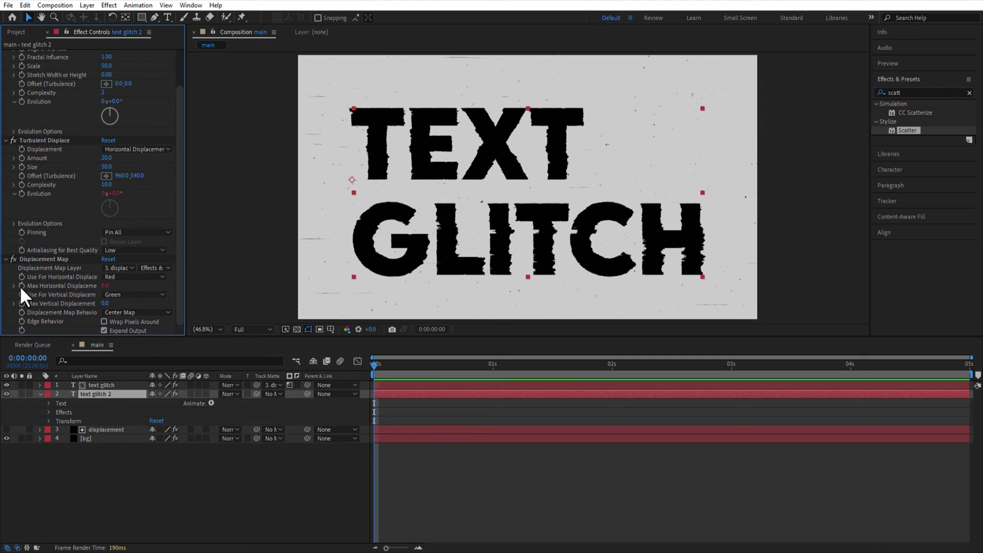
{"action": "left_click", "coordinate": [48, 412]}
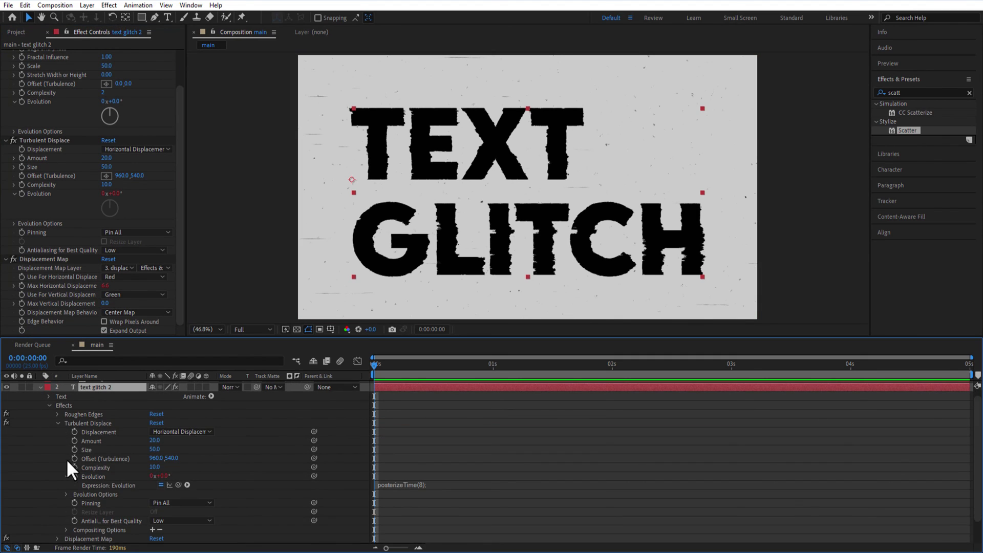
{"action": "left_click", "coordinate": [58, 423]}
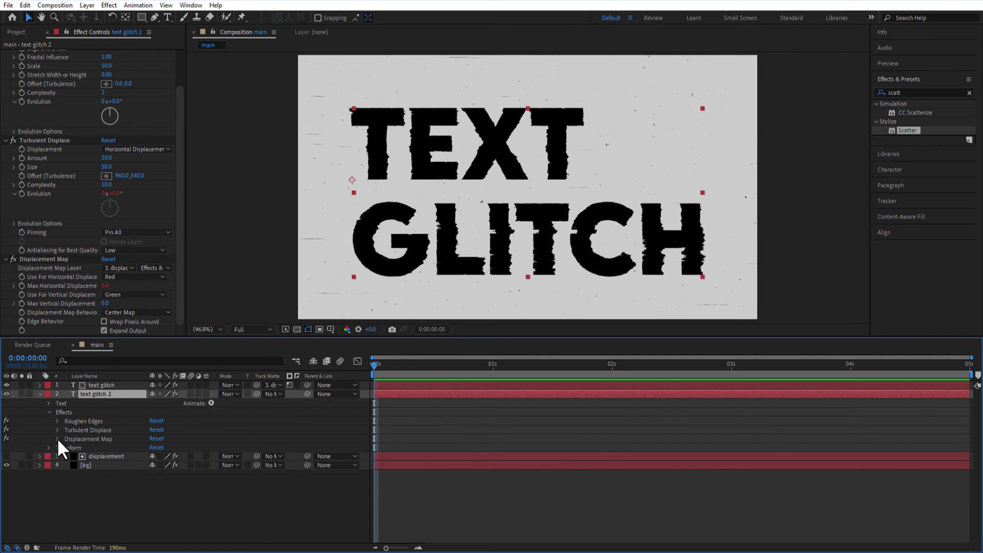
{"action": "left_click", "coordinate": [57, 439]}
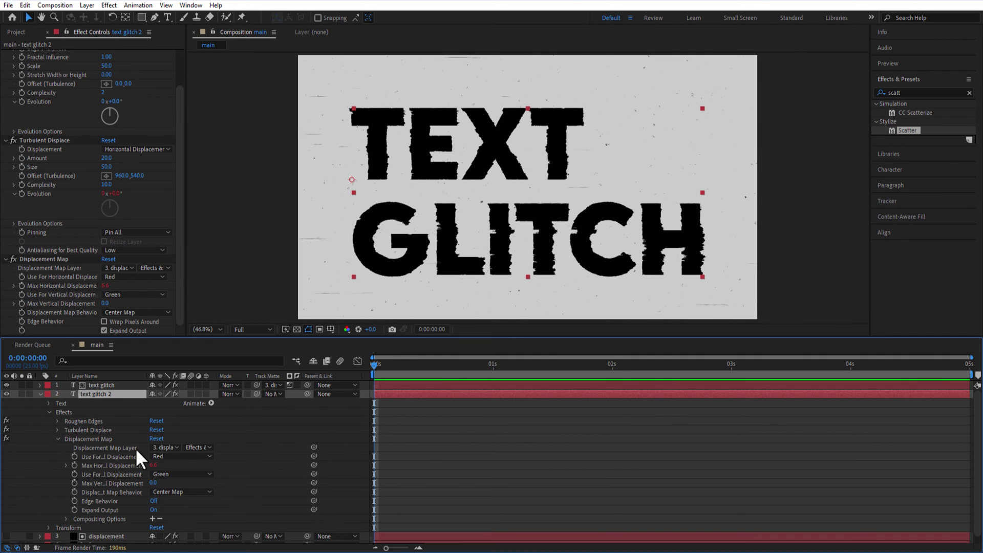
{"action": "left_click", "coordinate": [66, 465]}
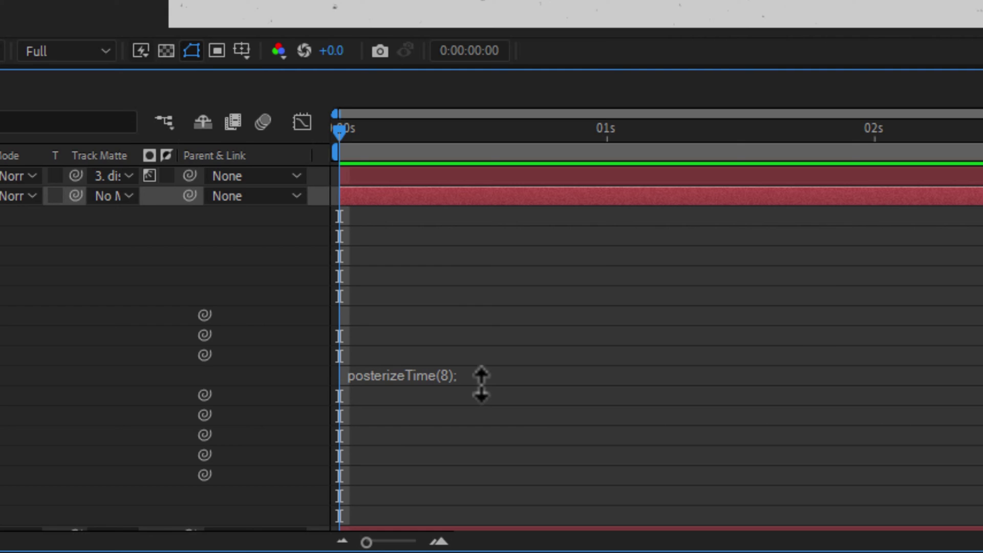
{"action": "left_click", "coordinate": [364, 376]}
{"action": "left_click_drag", "start_coordinate": [531, 393], "coordinate": [503, 392]}
{"action": "key", "text": "BackSpace"}
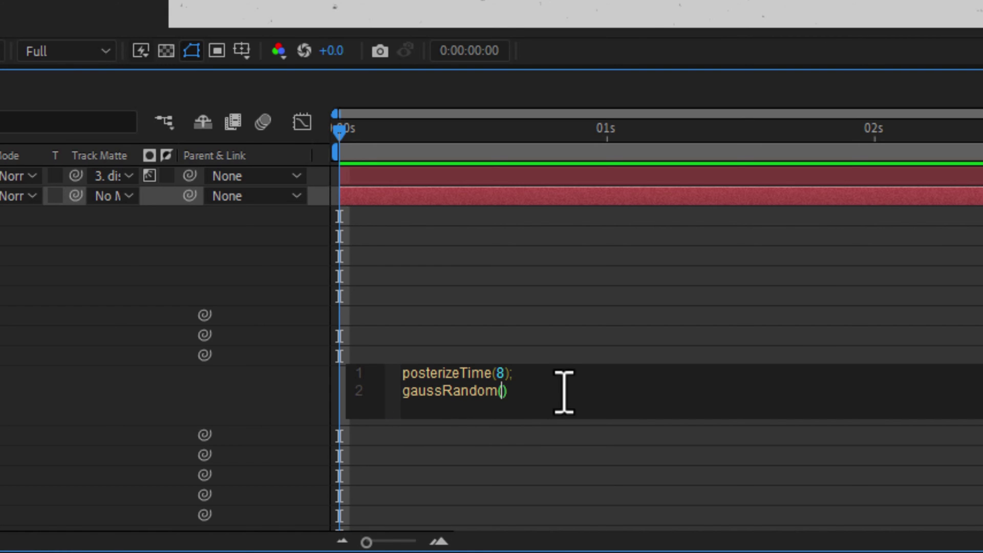
{"action": "type", "text": "0,5"}
{"action": "left_click", "coordinate": [588, 353]}
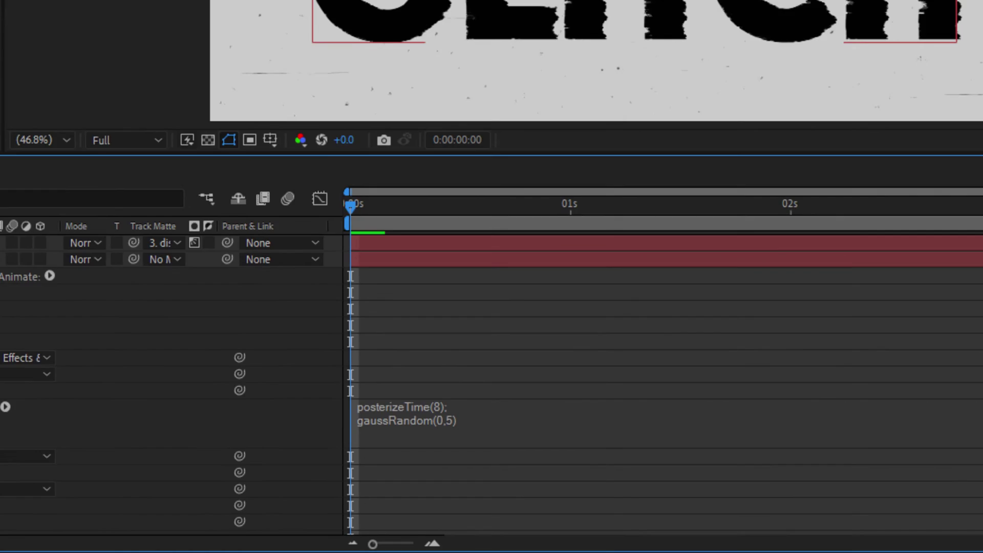
{"action": "left_click", "coordinate": [31, 390]}
{"action": "left_click", "coordinate": [230, 486]}
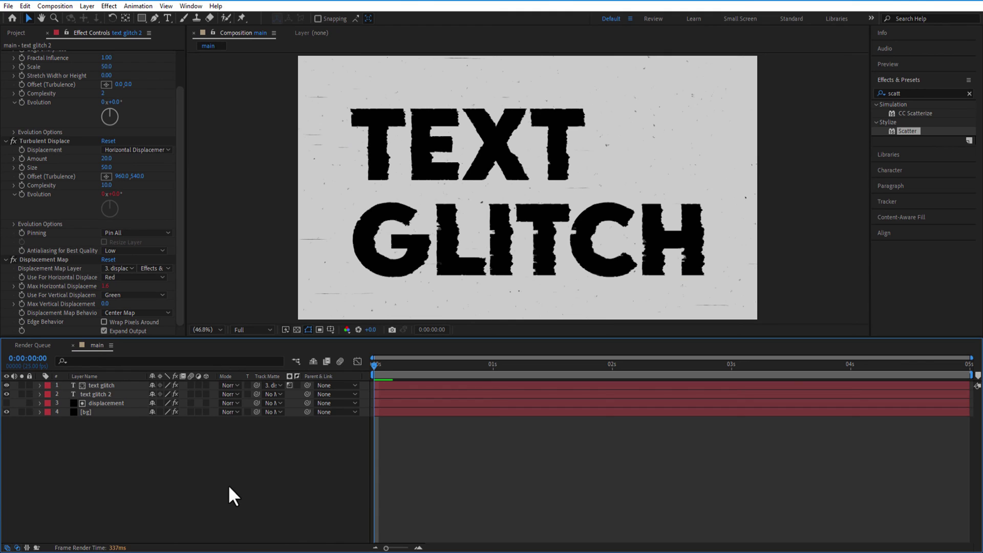
Find the Gaussian Blur effect, apply it to text glitch 2 and set its blurriness to 40
{"action": "left_click", "coordinate": [102, 394]}
{"action": "left_click", "coordinate": [912, 94]}
{"action": "key", "text": "BackSpace"}
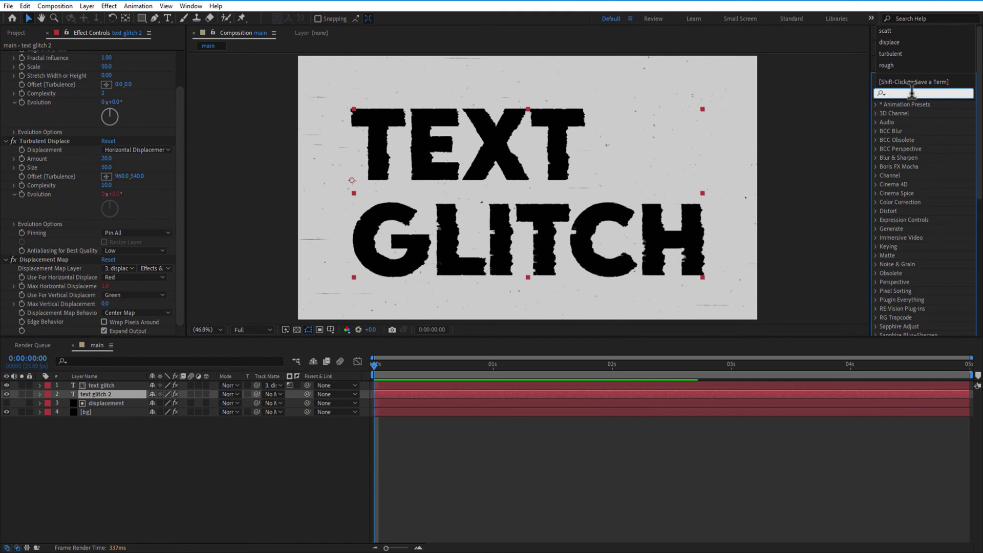
{"action": "type", "text": "gauss"}
{"action": "left_click_drag", "start_coordinate": [910, 113], "coordinate": [146, 396]}
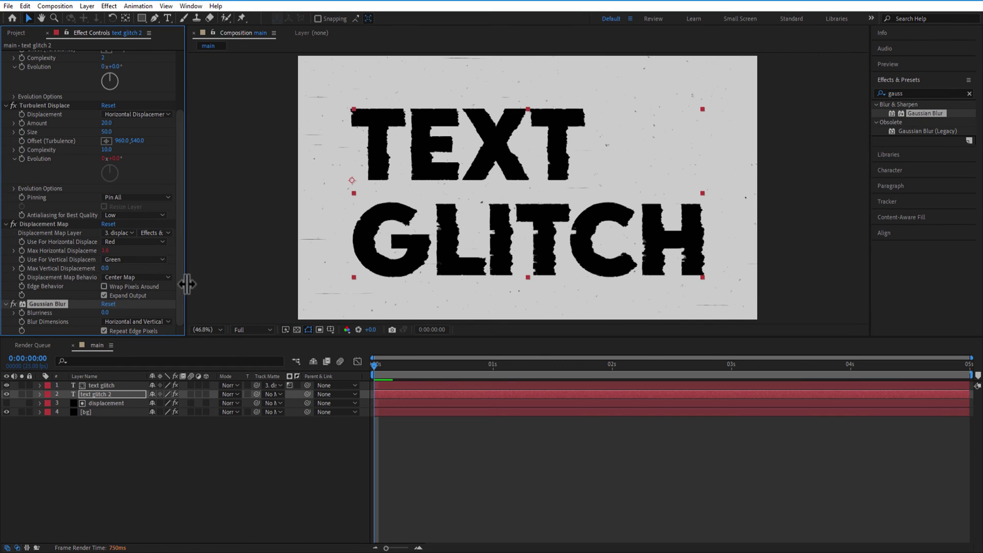
{"action": "left_click", "coordinate": [105, 312]}
{"action": "key", "text": "Return"}
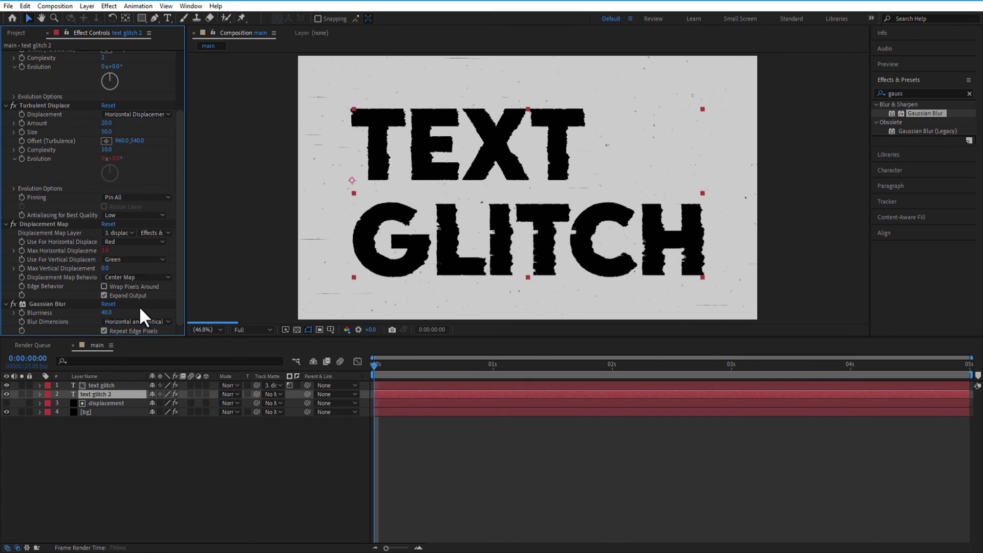
Create a solid layer named dots and place it directly above the bg layer
{"action": "right_click", "coordinate": [226, 501]}
{"action": "mouse_move", "coordinate": [133, 340]}
{"action": "left_click", "coordinate": [277, 370]}
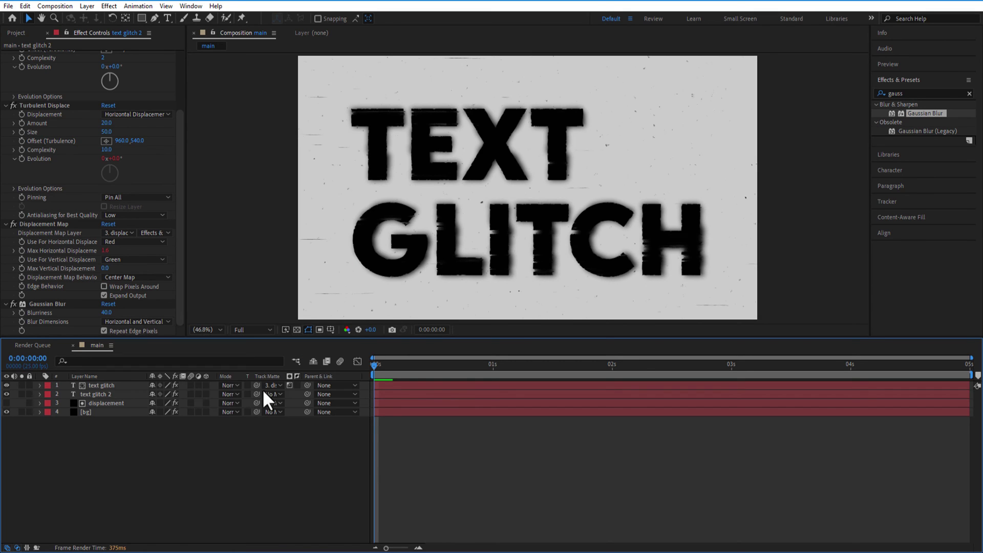
{"action": "type", "text": "dots"}
{"action": "key", "text": "Return"}
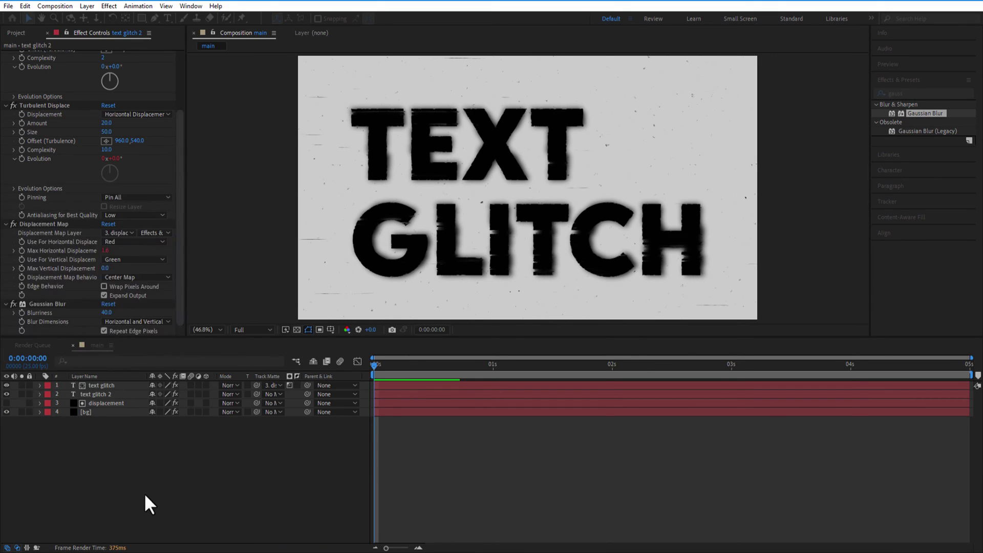
{"action": "left_click_drag", "start_coordinate": [88, 385], "coordinate": [99, 417]}
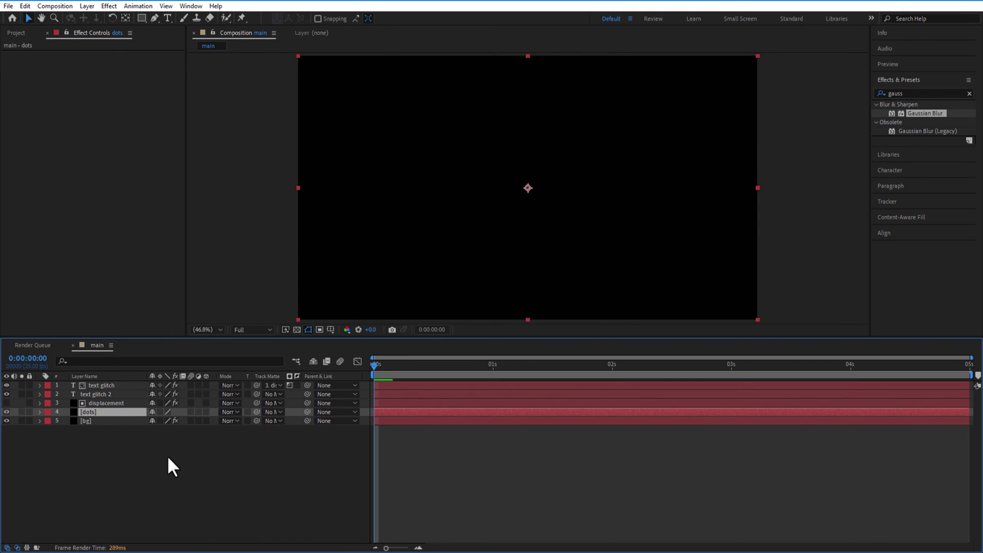
Apply CC Ball Action to the dots layer with grid spacing 3 and ball size 50, and use text glitch 2 as its track matte
{"action": "double_click", "coordinate": [901, 94]}
{"action": "type", "text": "cc ball"}
{"action": "left_click_drag", "start_coordinate": [916, 113], "coordinate": [87, 411]}
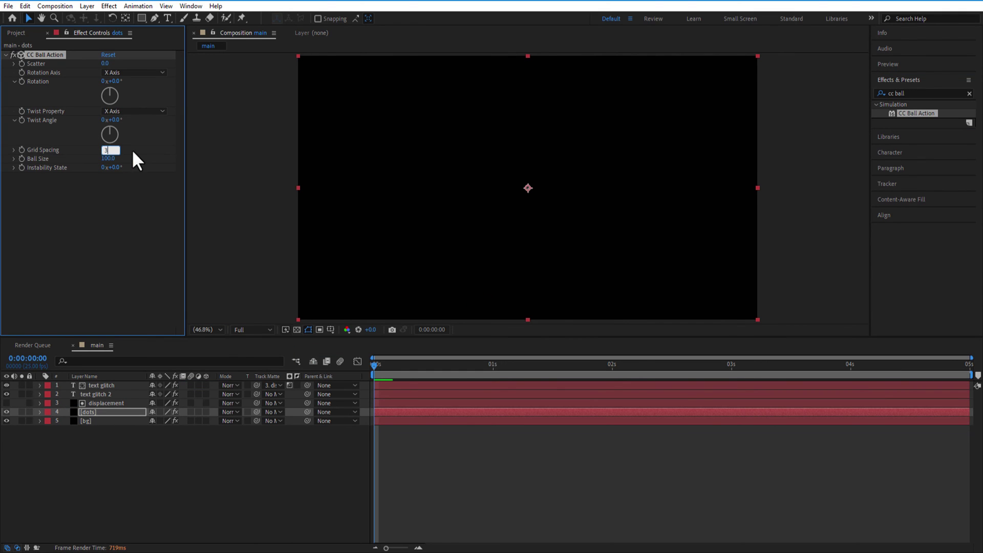
{"action": "key", "text": "Return"}
{"action": "left_click", "coordinate": [108, 158]}
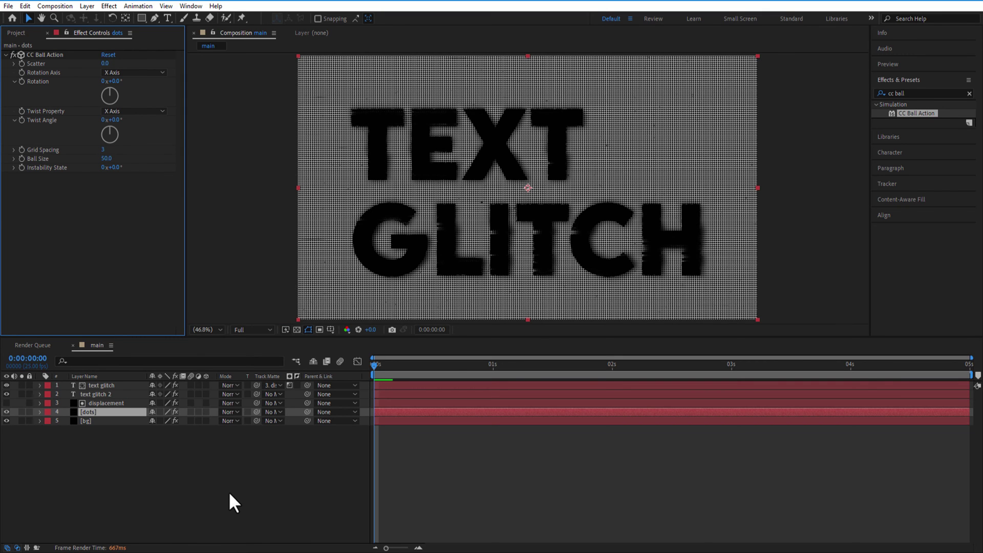
{"action": "left_click", "coordinate": [267, 411]}
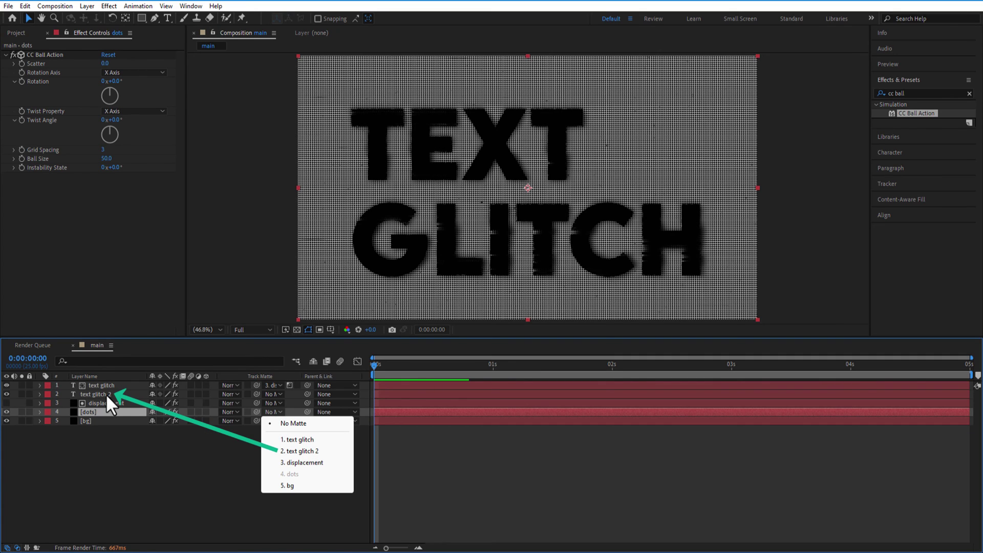
{"action": "left_click", "coordinate": [306, 450]}
Add an adjustment layer above all other layers and apply the Noise effect to it
{"action": "right_click", "coordinate": [106, 470]}
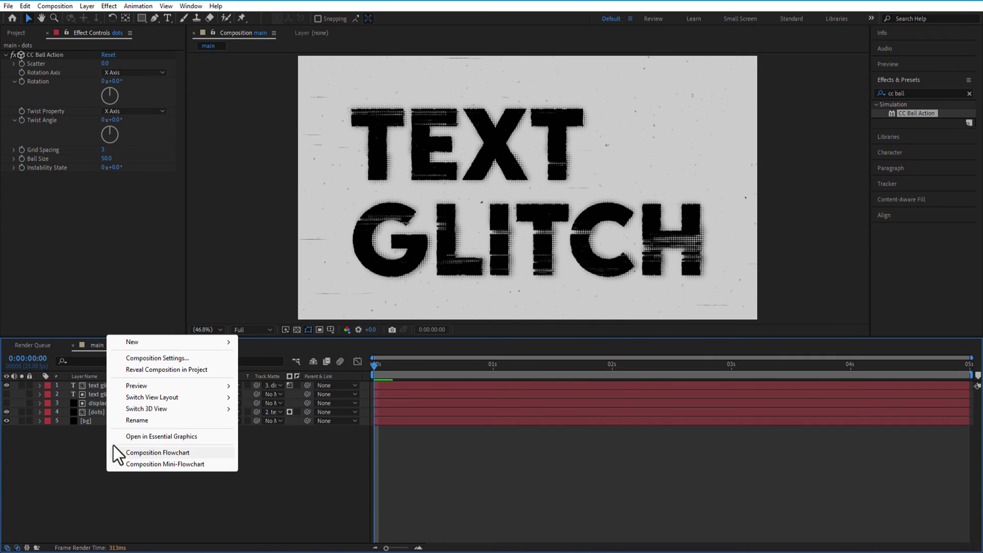
{"action": "mouse_move", "coordinate": [155, 342]}
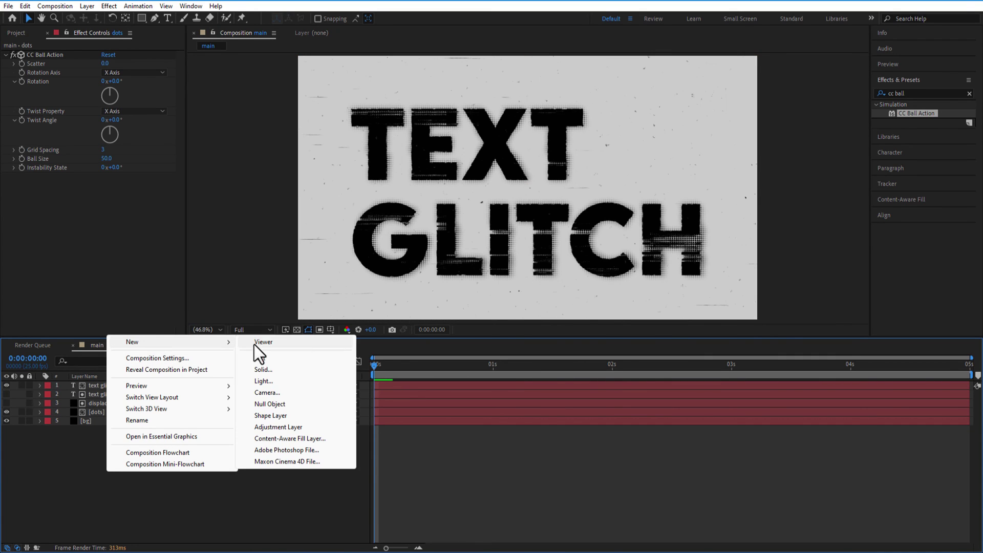
{"action": "left_click", "coordinate": [278, 428]}
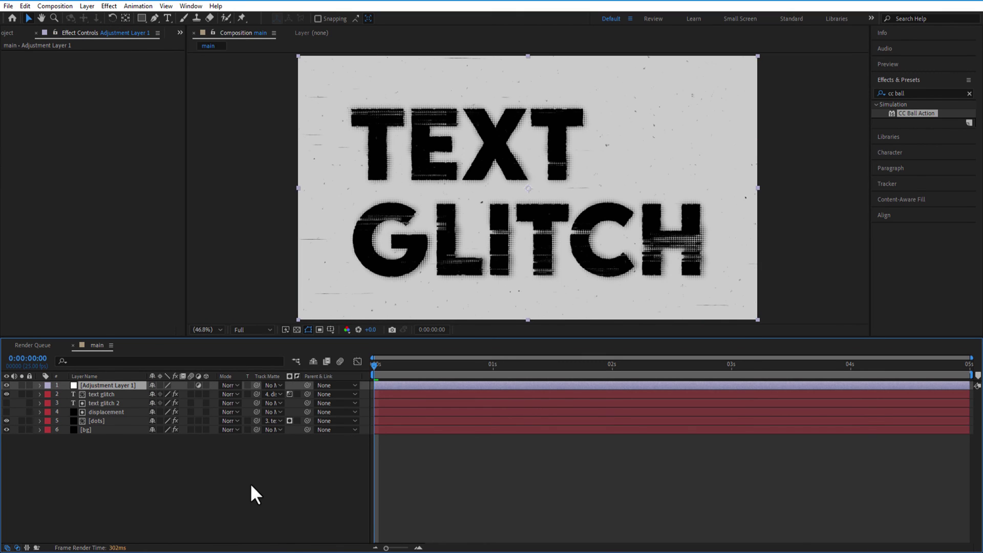
{"action": "left_click", "coordinate": [917, 93]}
{"action": "type", "text": "noise"}
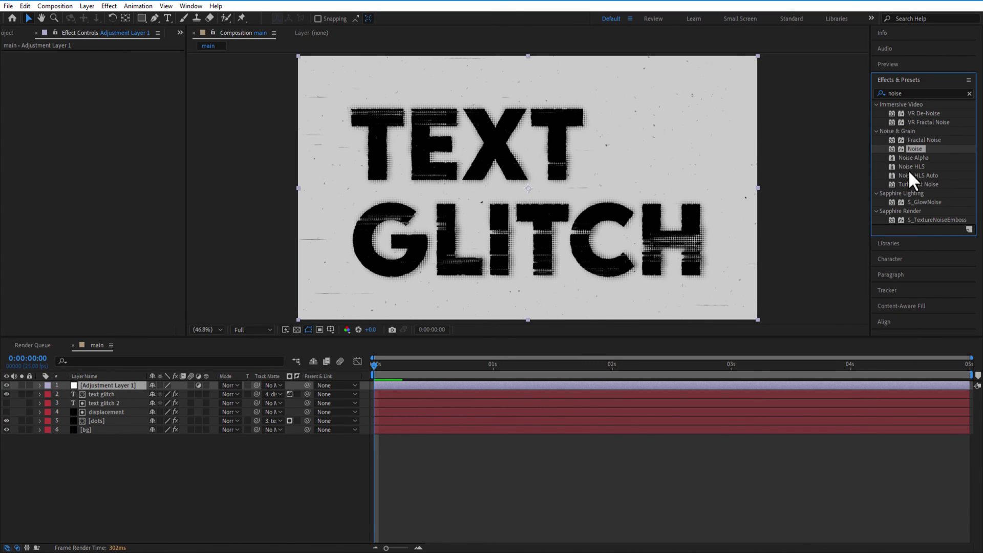
{"action": "left_click_drag", "start_coordinate": [909, 152], "coordinate": [118, 387]}
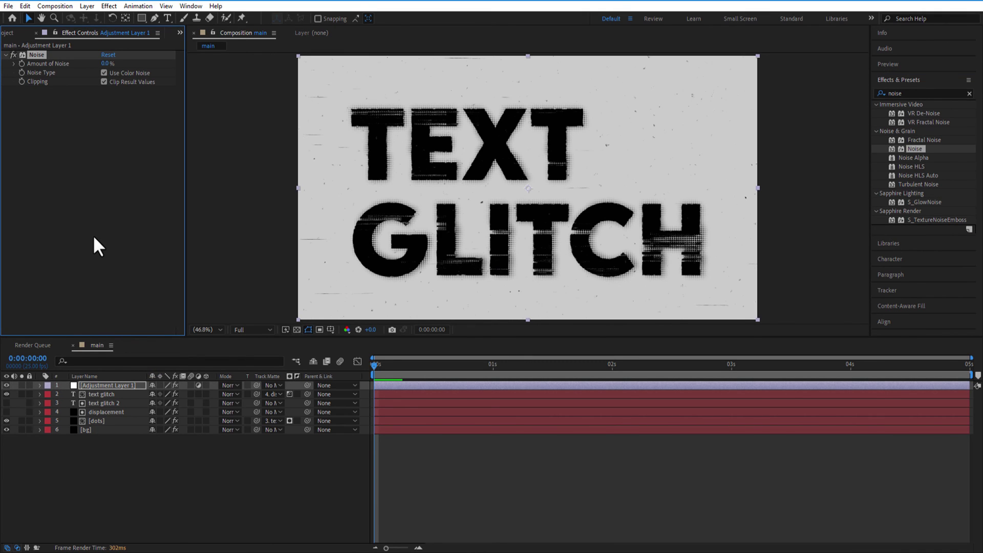
Set the adjustment layer's Noise amount to 5% and turn off color noise
{"action": "left_click", "coordinate": [105, 63]}
{"action": "type", "text": "5"}
{"action": "key", "text": "Return"}
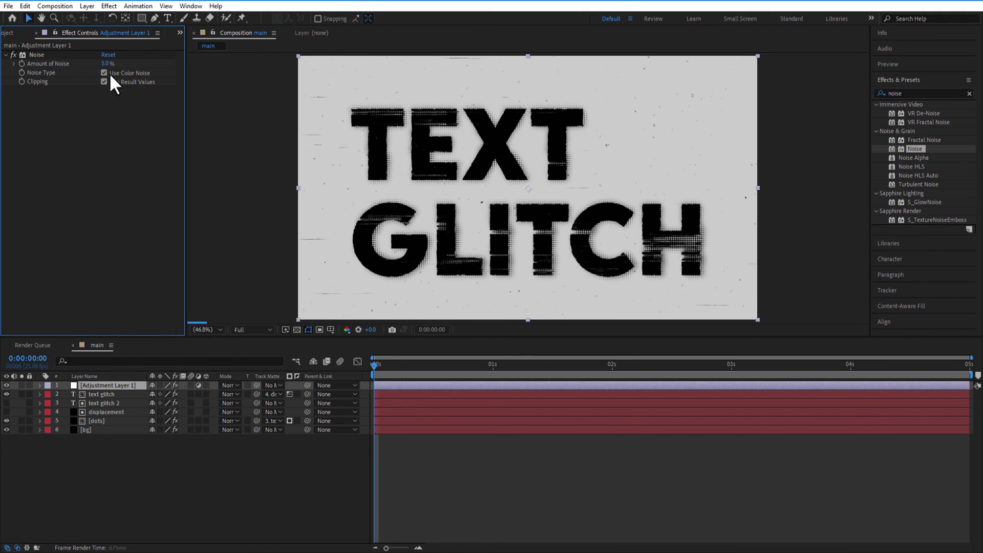
{"action": "left_click", "coordinate": [106, 72]}
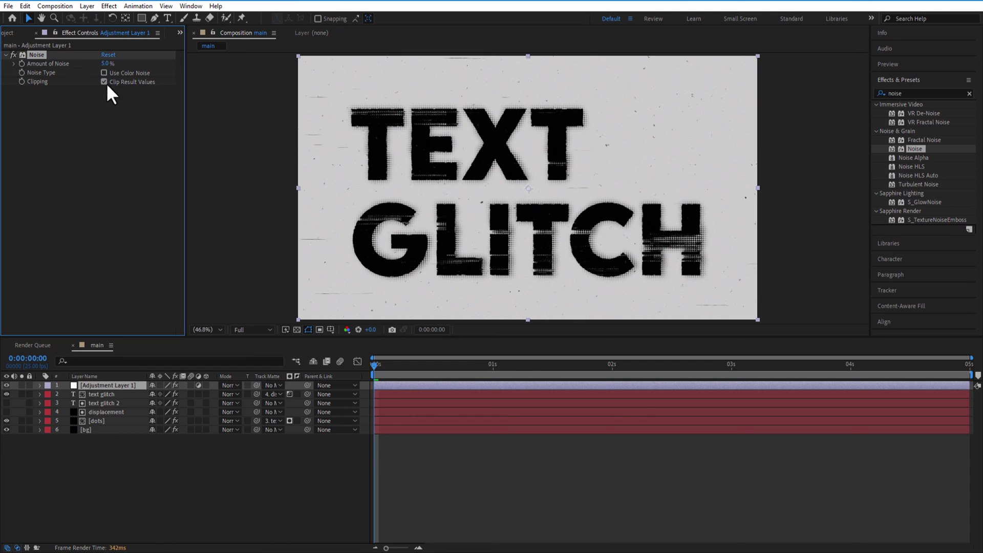
{"action": "left_click", "coordinate": [119, 136]}
Find the Color Correction Exposure effect and apply it to the adjustment layer
{"action": "left_click", "coordinate": [904, 93]}
{"action": "type", "text": "expos"}
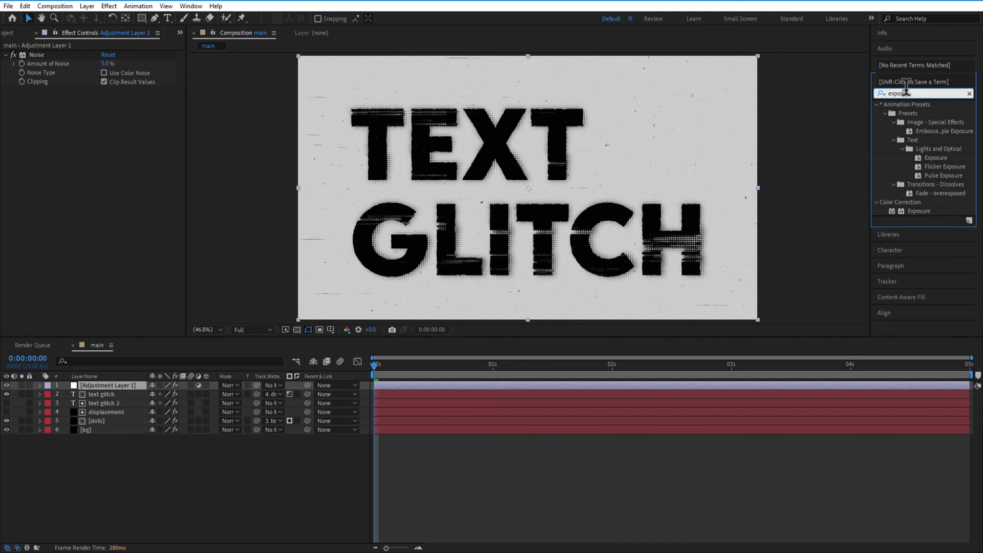
{"action": "type", "text": "u"}
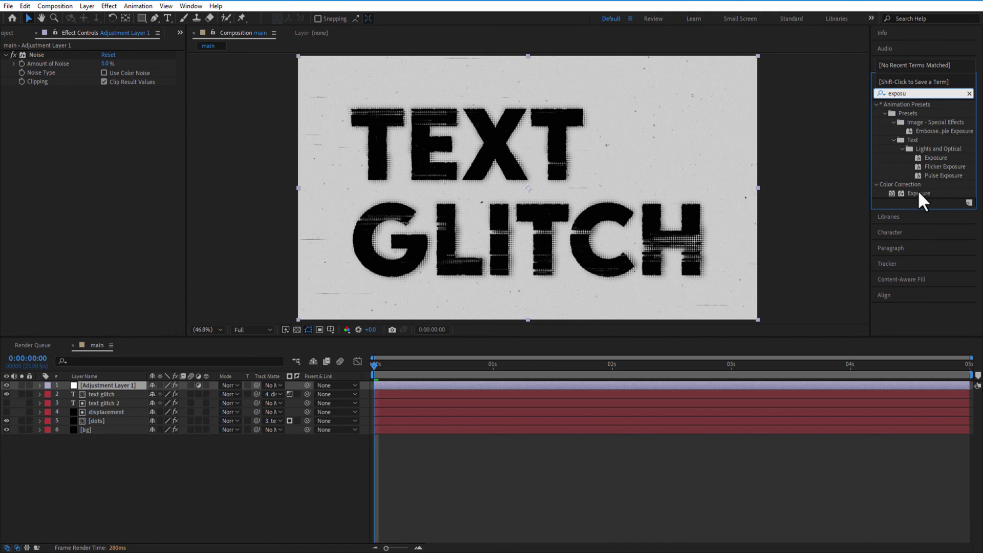
{"action": "left_click_drag", "start_coordinate": [920, 197], "coordinate": [115, 385]}
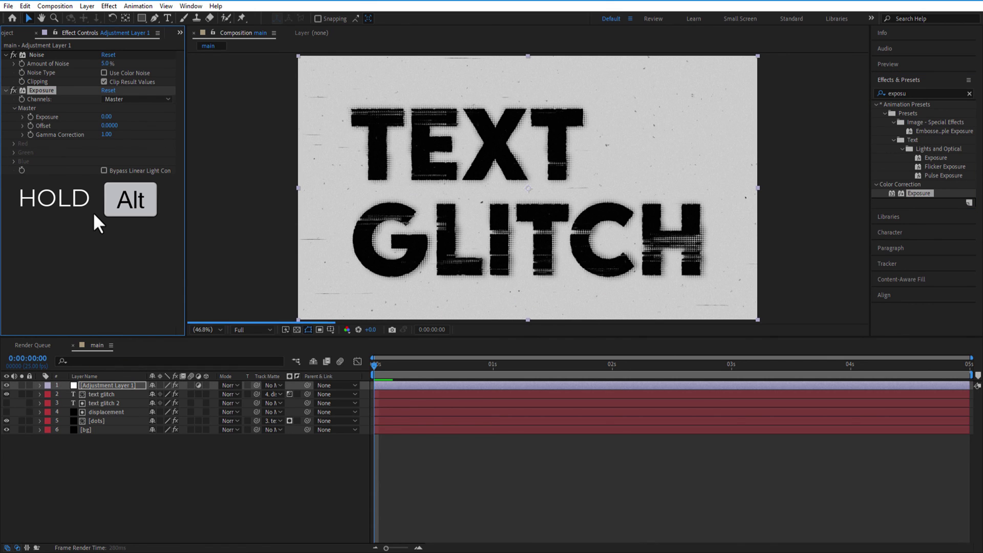
Add an expression to the master Exposure property: posterizeTime(8); followed on a second line by gaussRandom(-1,2)
{"action": "left_click", "coordinate": [30, 117], "text": "alt"}
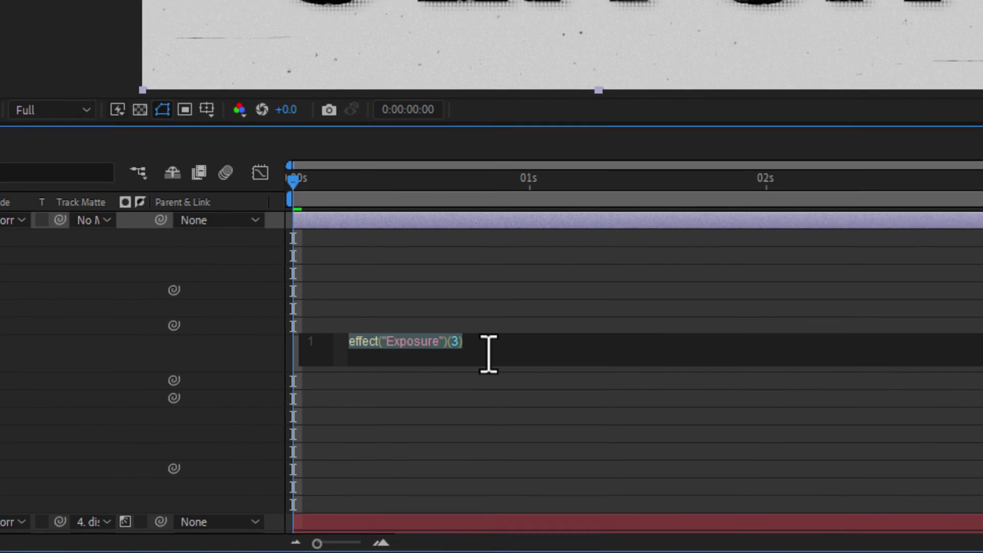
{"action": "type", "text": "pos"}
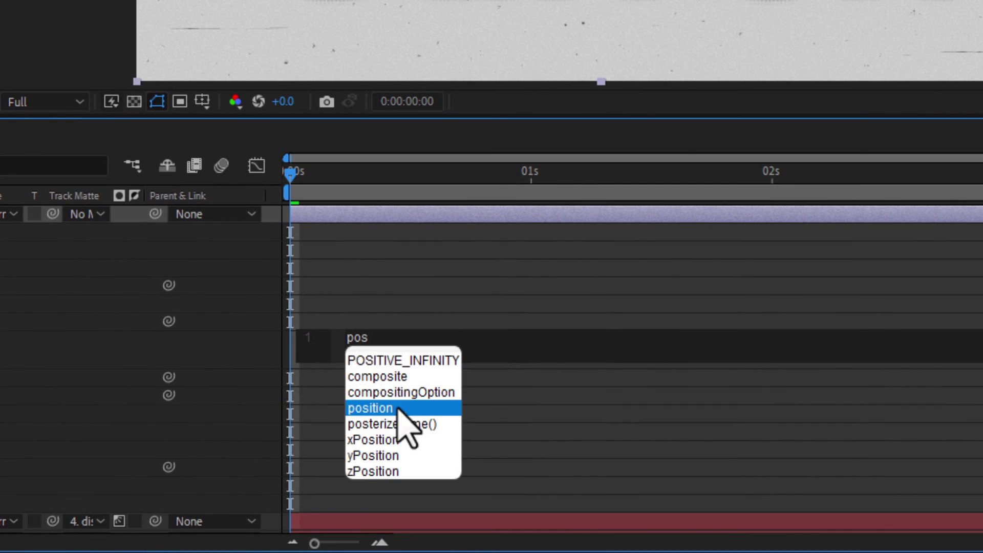
{"action": "left_click", "coordinate": [431, 486]}
{"action": "type", "text": "8);"}
{"action": "key", "text": "Return"}
{"action": "type", "text": "ga"}
{"action": "left_click", "coordinate": [439, 370]}
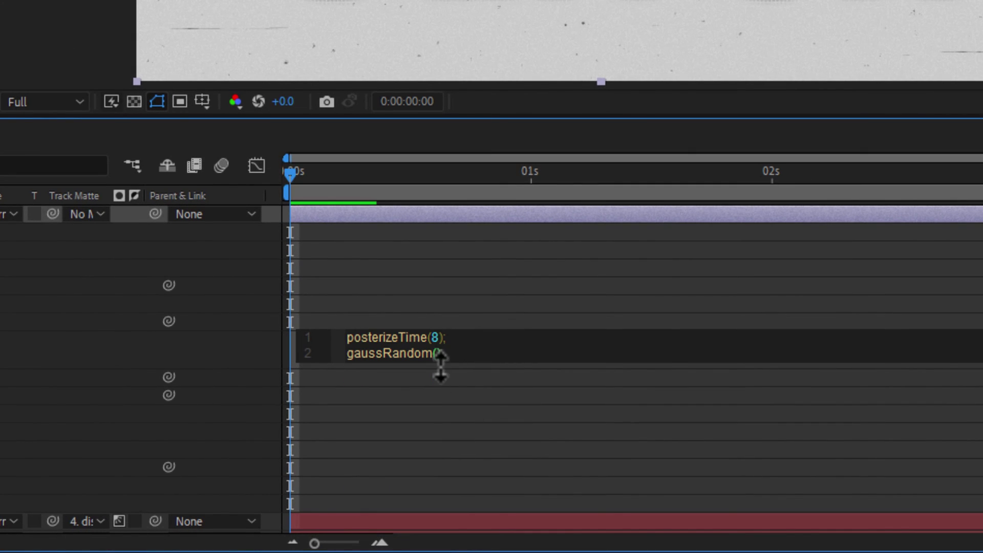
{"action": "type", "text": "1,2"}
{"action": "left_click", "coordinate": [515, 360]}
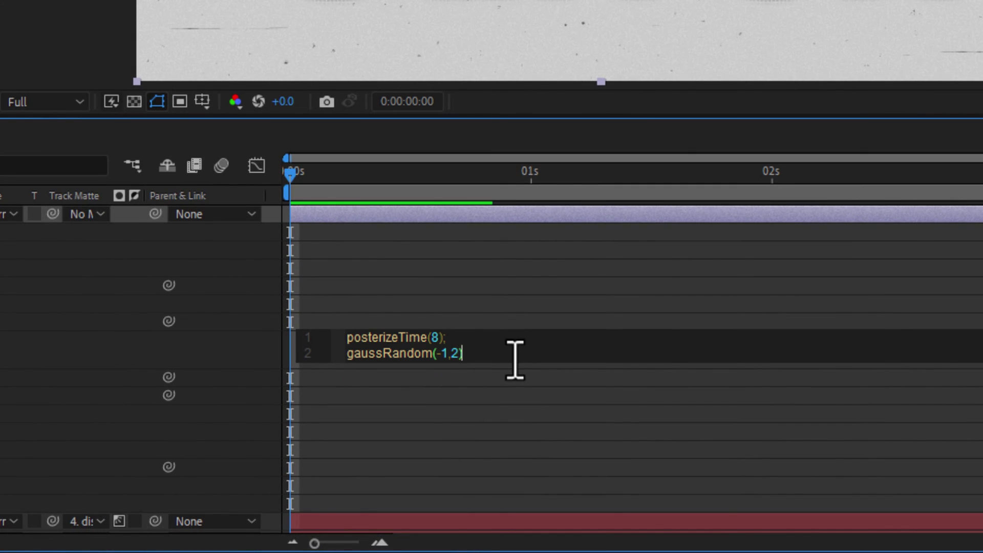
{"action": "left_click", "coordinate": [507, 322]}
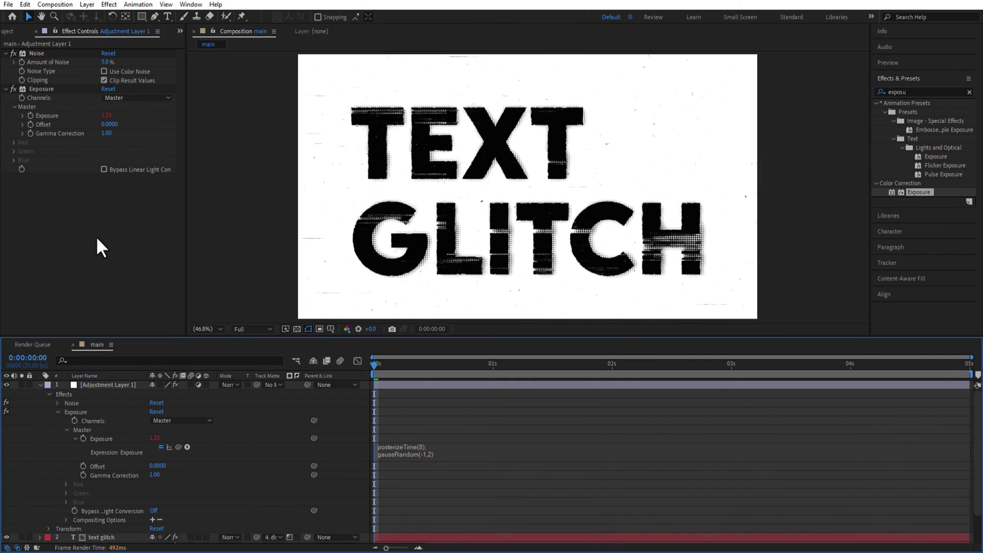
Collapse the Noise and Exposure settings, then find the Invert effect and apply it to the adjustment layer
{"action": "left_click", "coordinate": [5, 89]}
{"action": "left_click", "coordinate": [6, 53]}
{"action": "left_click", "coordinate": [918, 92]}
{"action": "type", "text": "in"}
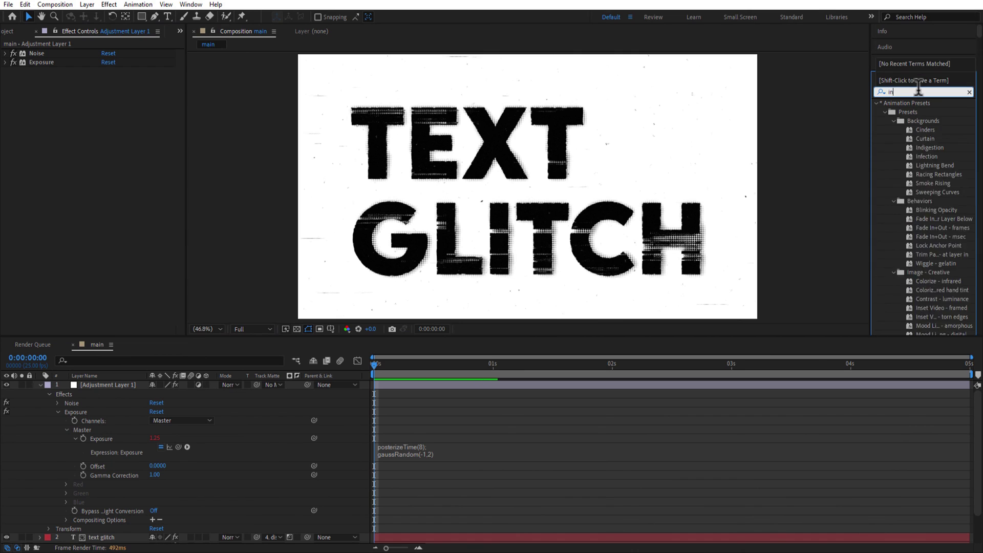
{"action": "type", "text": "ver"}
{"action": "left_click_drag", "start_coordinate": [914, 148], "coordinate": [98, 386]}
{"action": "left_click", "coordinate": [40, 384]}
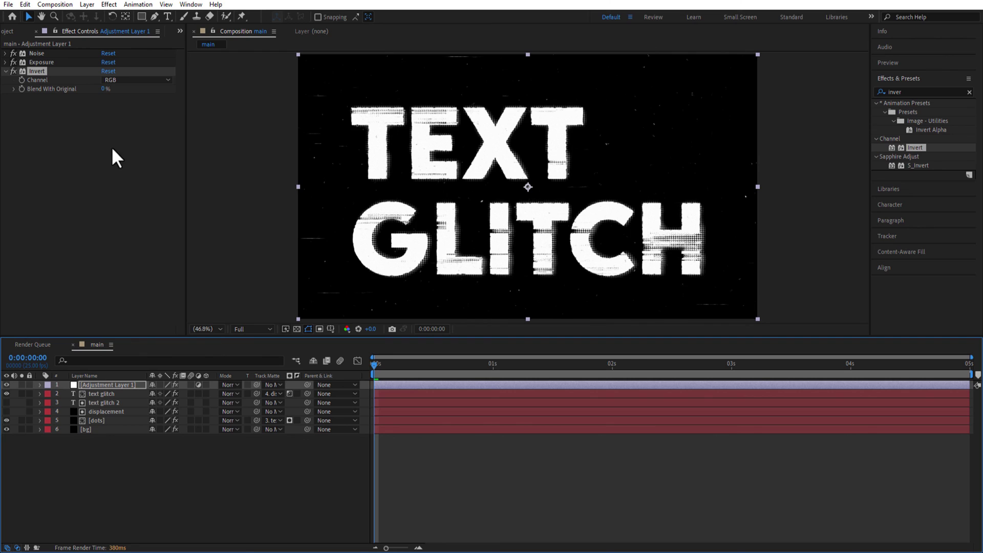
Keyframe Invert's Blend With Original at 0% at 0:00, 100% at 1:00, 0% at 1:13 and 100% at 2:00
{"action": "left_click", "coordinate": [95, 182]}
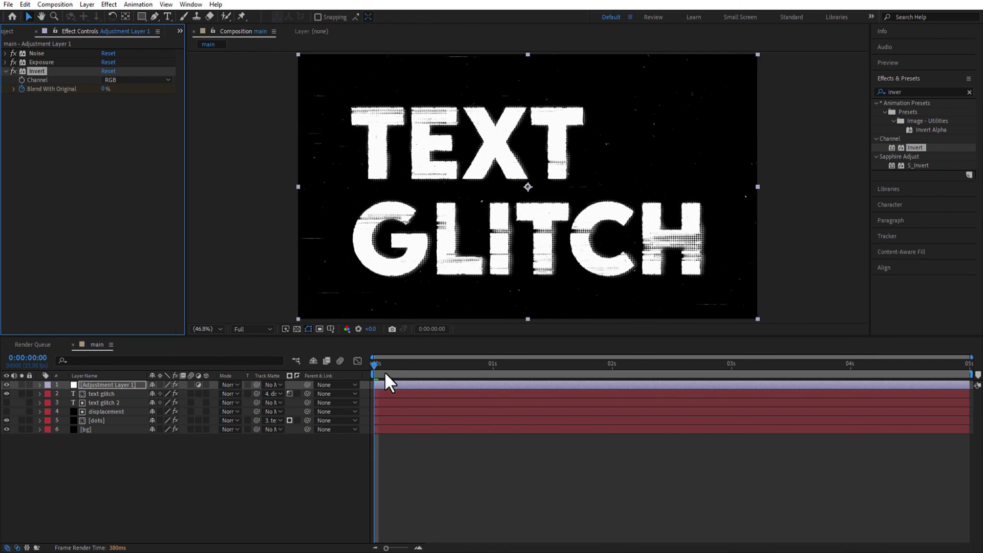
{"action": "left_click_drag", "start_coordinate": [376, 364], "coordinate": [493, 374]}
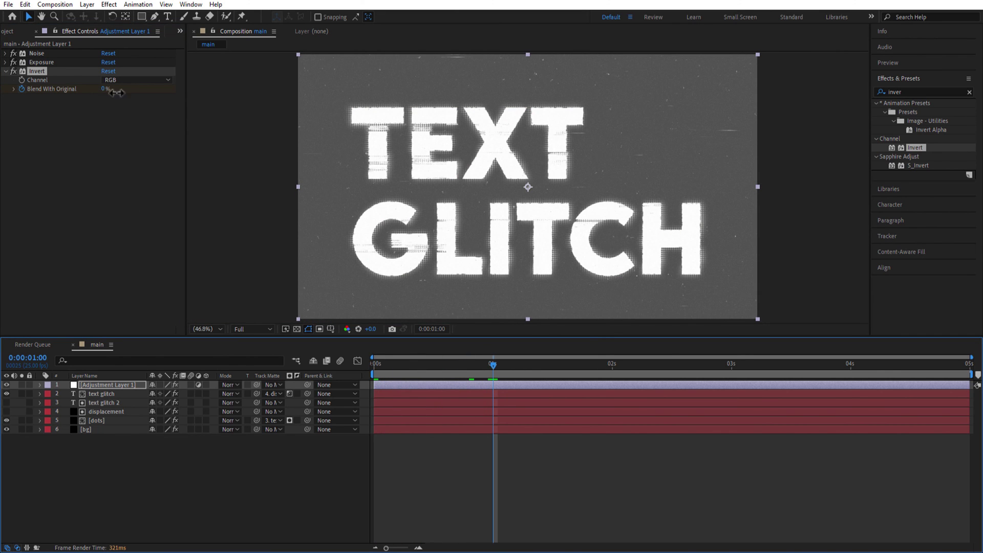
{"action": "left_click_drag", "start_coordinate": [111, 90], "coordinate": [369, 101]}
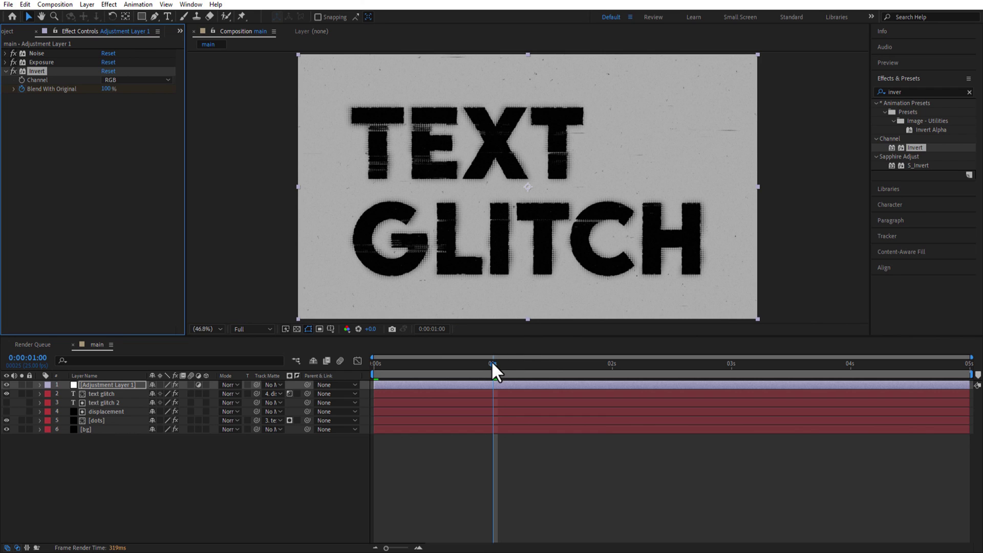
{"action": "left_click_drag", "start_coordinate": [492, 363], "coordinate": [555, 370]}
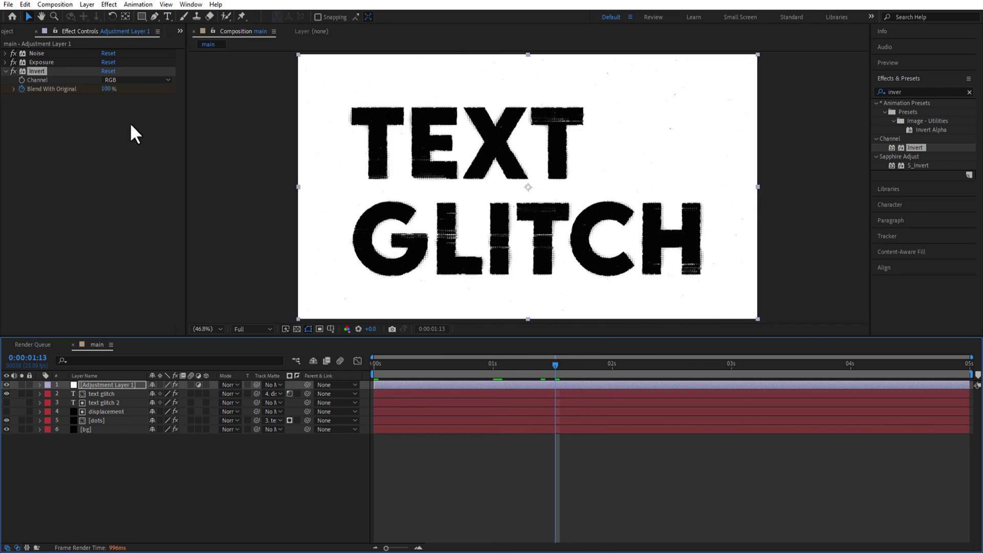
{"action": "left_click_drag", "start_coordinate": [107, 89], "coordinate": [4, 107]}
{"action": "left_click_drag", "start_coordinate": [556, 362], "coordinate": [614, 370]}
{"action": "left_click_drag", "start_coordinate": [103, 90], "coordinate": [264, 101]}
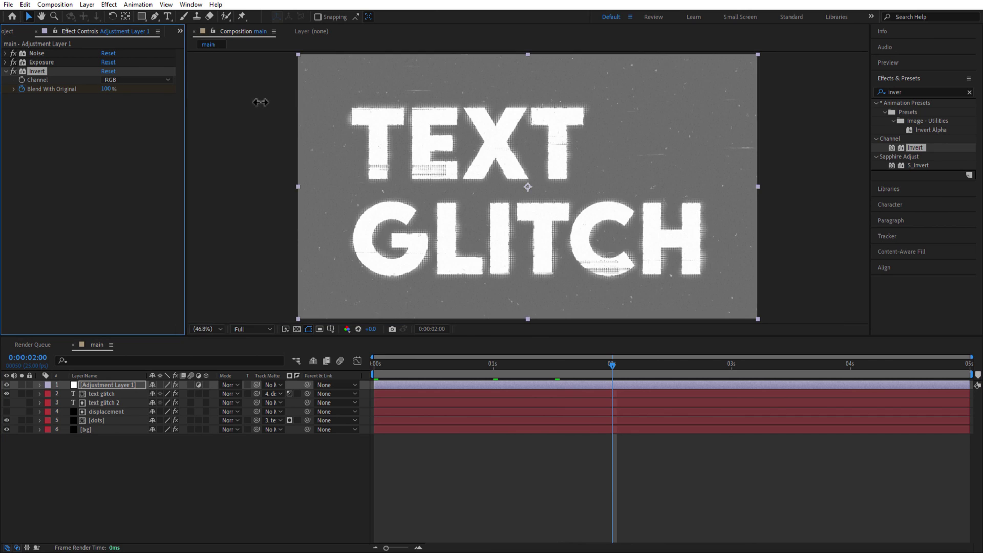
Reveal the adjustment layer's keyframes and apply Easy Ease to all Blend With Original keyframes
{"action": "left_click", "coordinate": [117, 385]}
{"action": "key", "text": "u"}
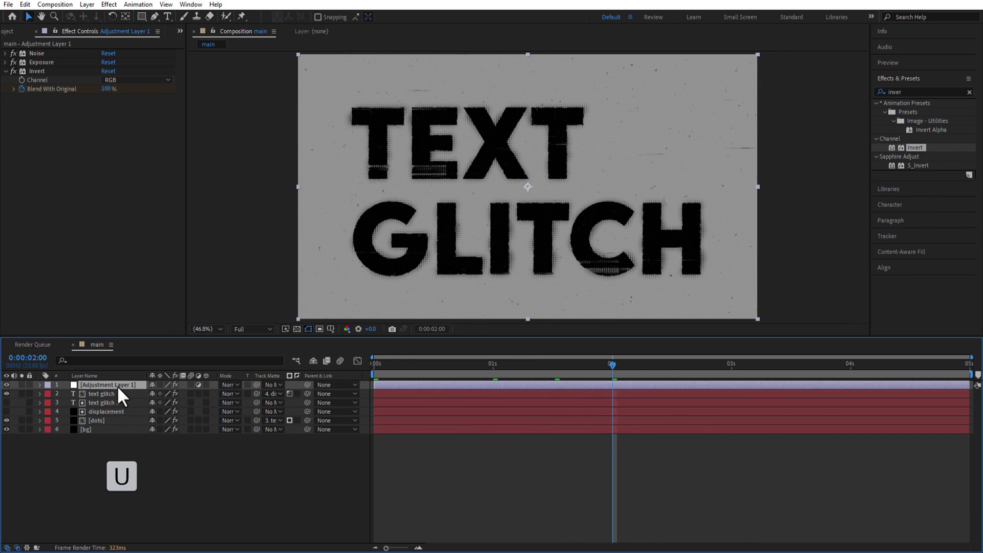
{"action": "left_click_drag", "start_coordinate": [619, 399], "coordinate": [372, 401]}
{"action": "right_click", "coordinate": [373, 402]}
{"action": "mouse_move", "coordinate": [428, 396]}
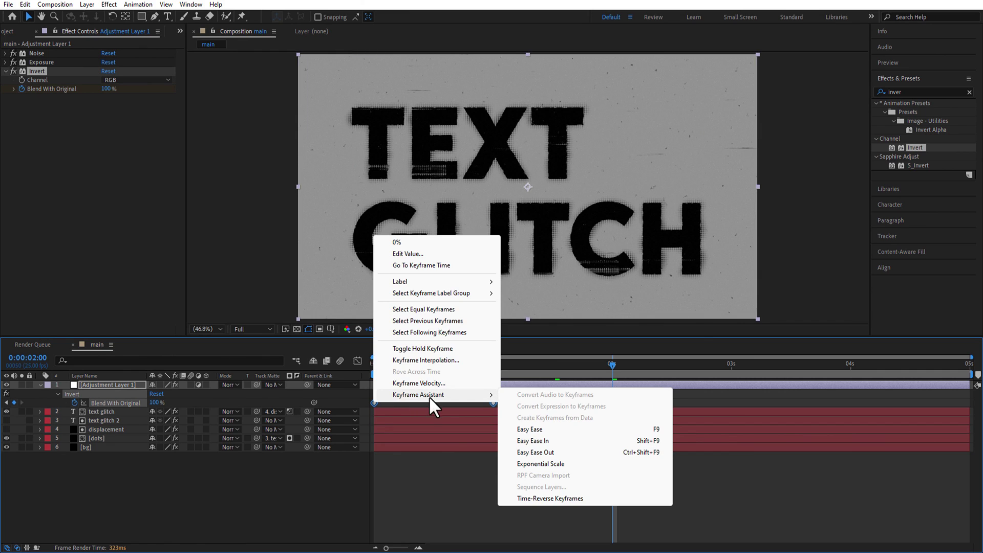
{"action": "left_click", "coordinate": [535, 431]}
Convert all Blend With Original keyframes to hold keyframes and preview the animation from the start
{"action": "left_click_drag", "start_coordinate": [635, 399], "coordinate": [371, 403]}
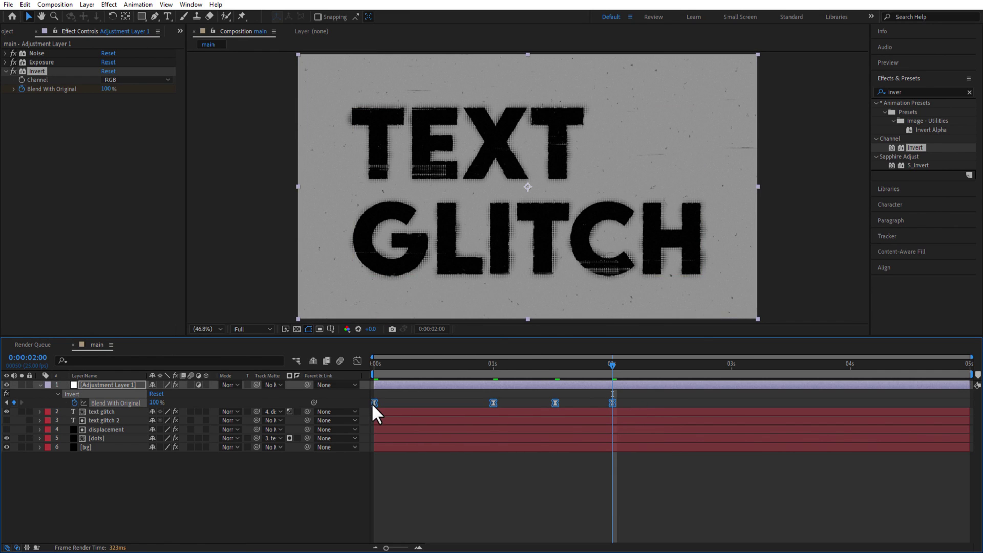
{"action": "right_click", "coordinate": [373, 402]}
{"action": "left_click", "coordinate": [429, 348]}
{"action": "left_click", "coordinate": [375, 366]}
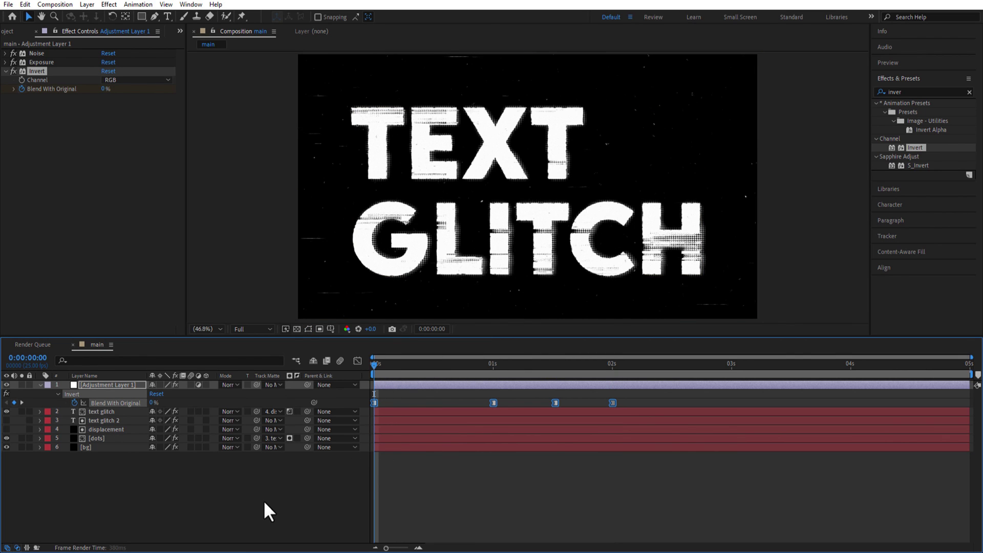
{"action": "key", "text": "space"}
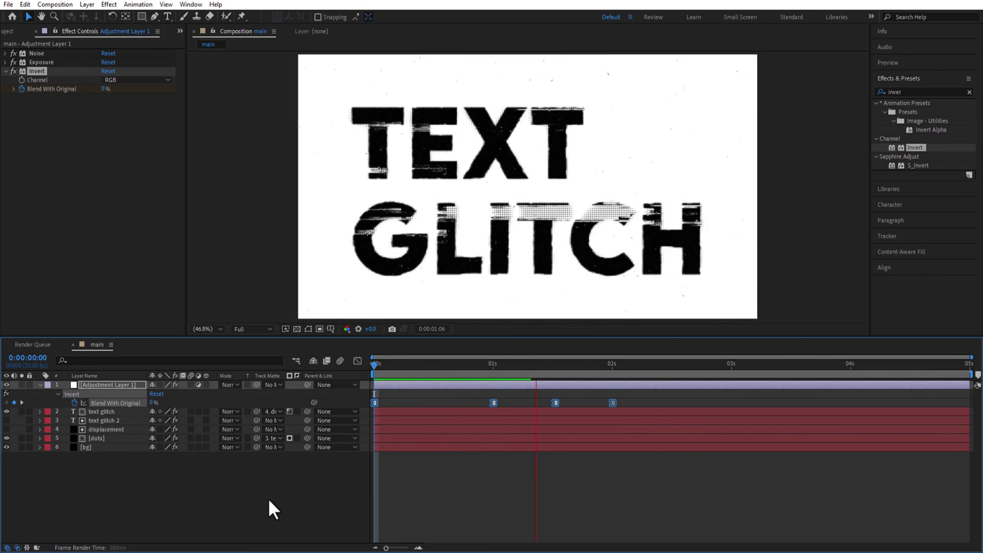